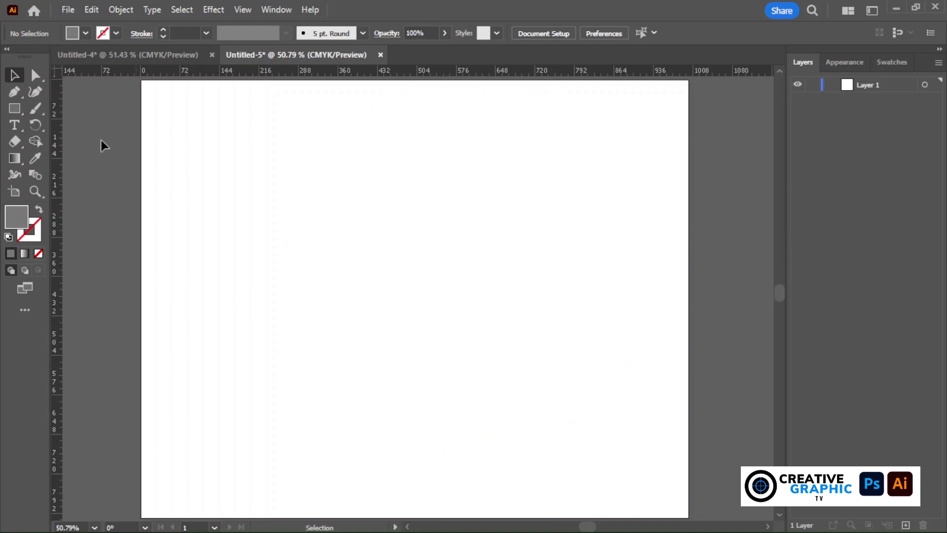
Step: Draw a rectangle covering the whole artboard and fill it with the pale pink swatch
key("m")
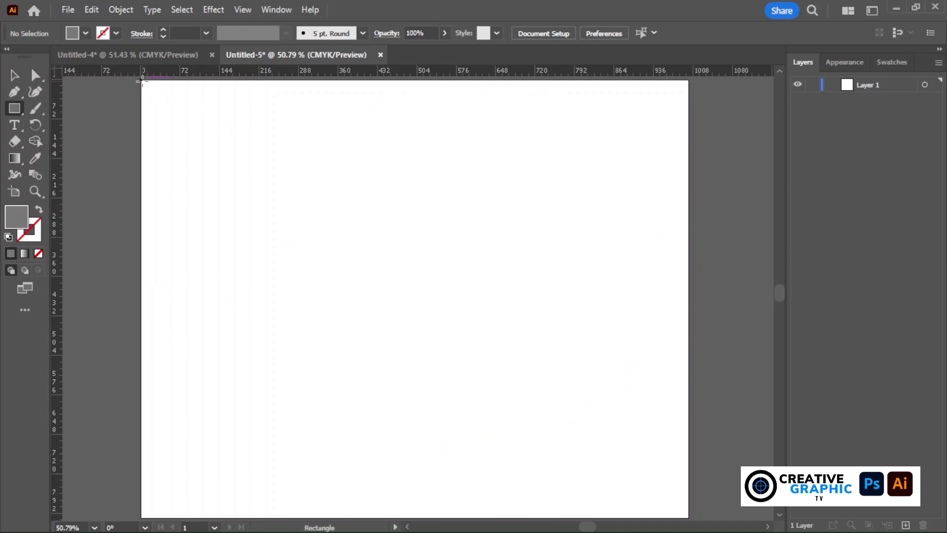
left_click_drag(142, 81, 684, 516)
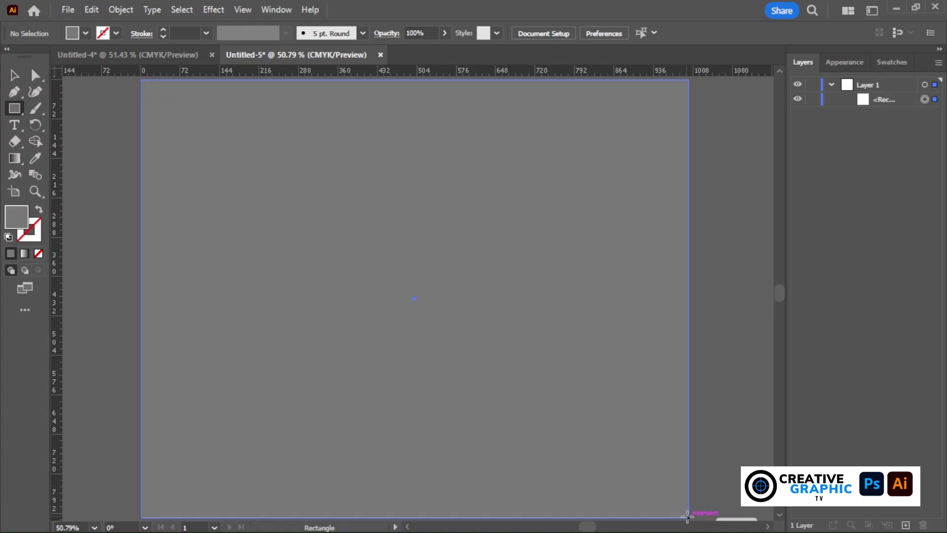
left_click_drag(684, 516, 689, 517)
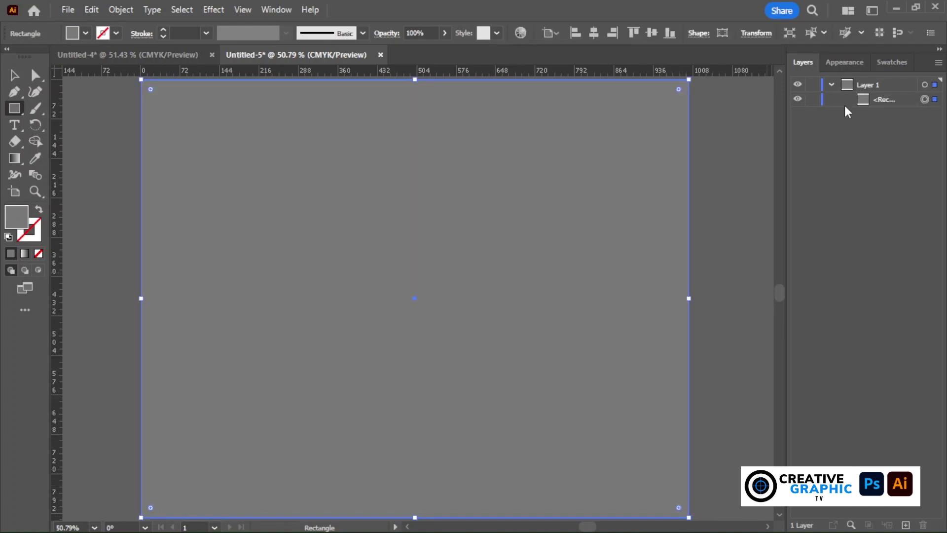
left_click(891, 63)
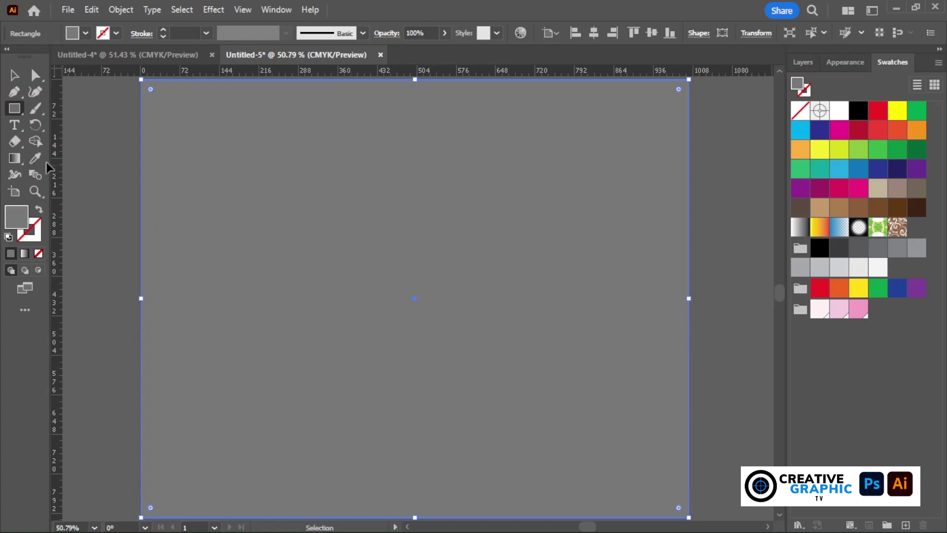
left_click(33, 158)
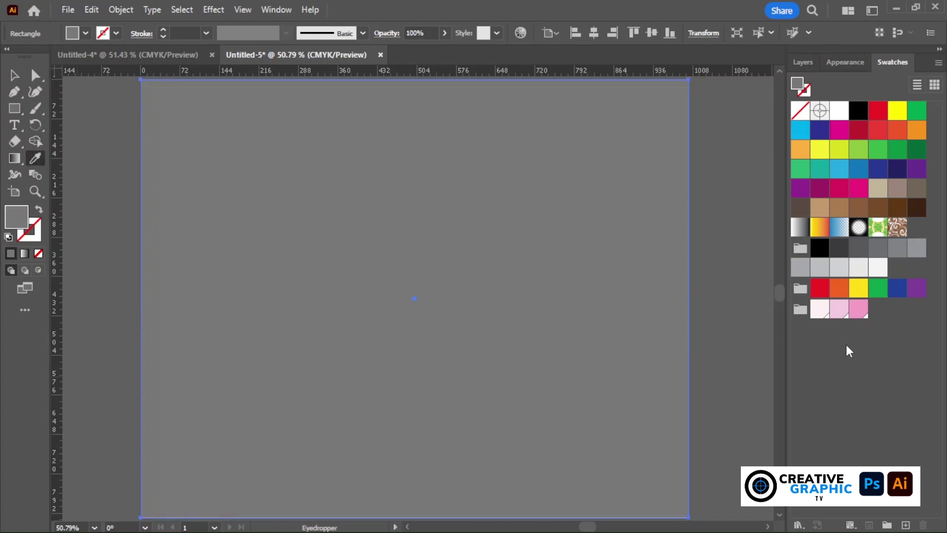
left_click(839, 309)
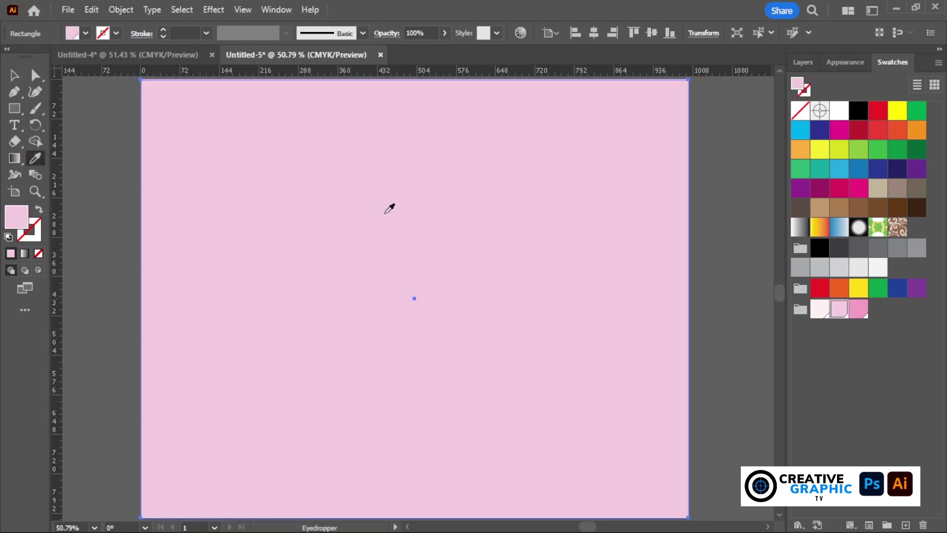
left_click(14, 75)
Step: Lock the pink background rectangle, collapse Layer 1 and add a new Layer 2 above it
left_click(711, 145)
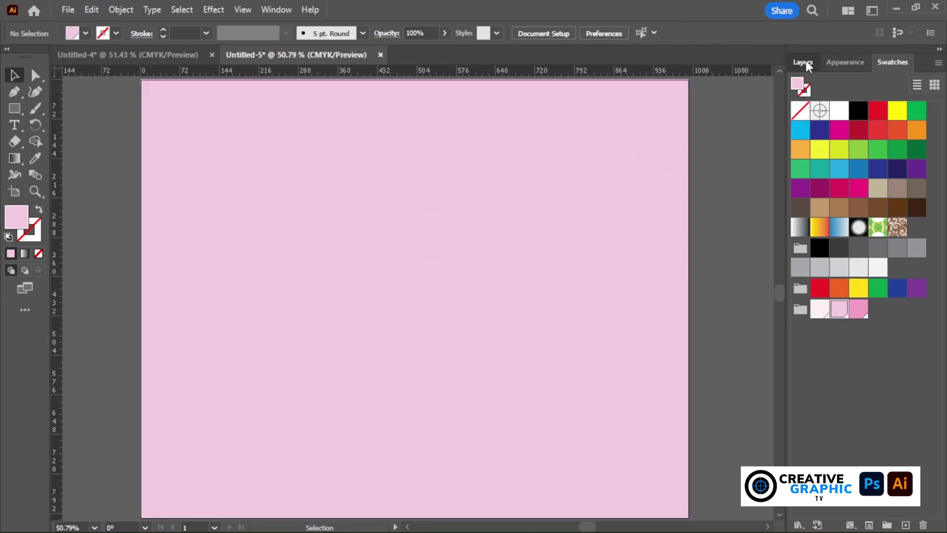
left_click(804, 62)
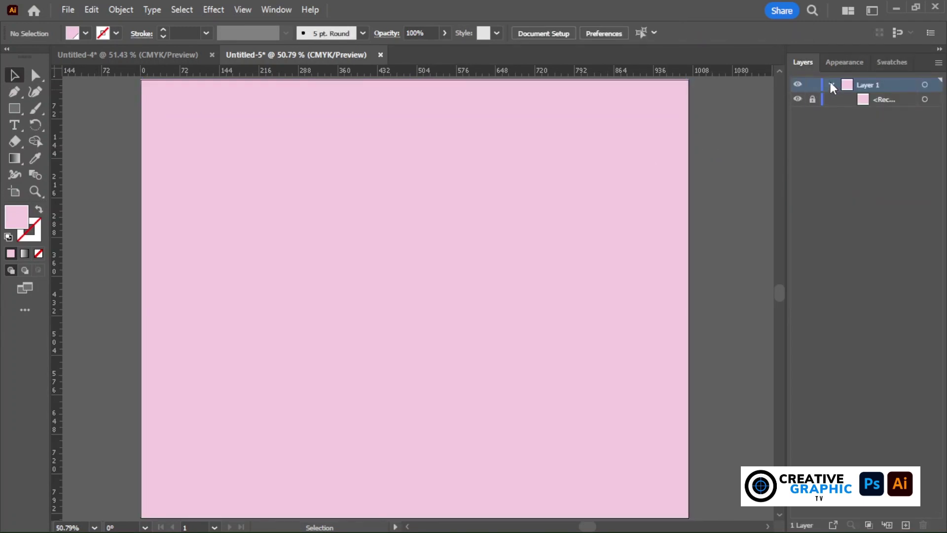
left_click(831, 84)
left_click(906, 525)
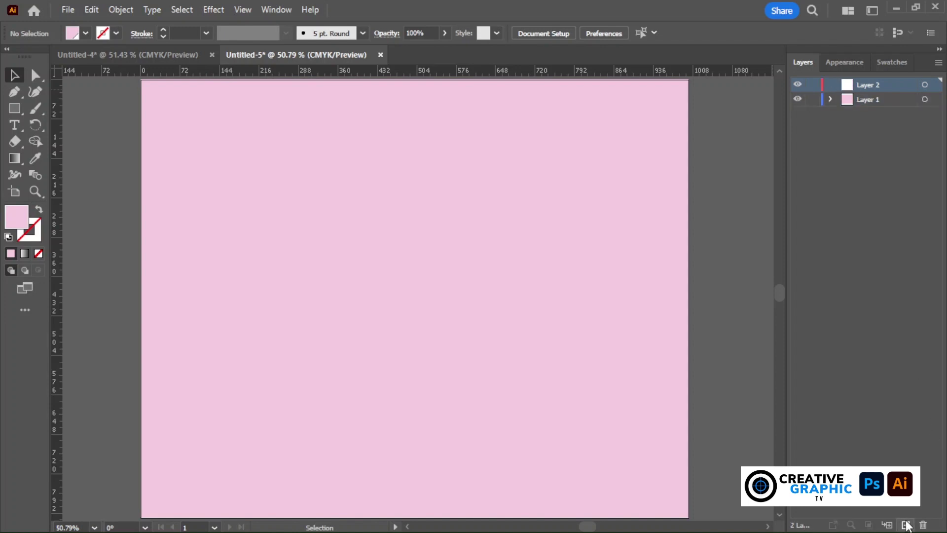
left_click(15, 126)
Step: Type BARBIE at 280 pt near the top of the artboard
left_click(292, 232)
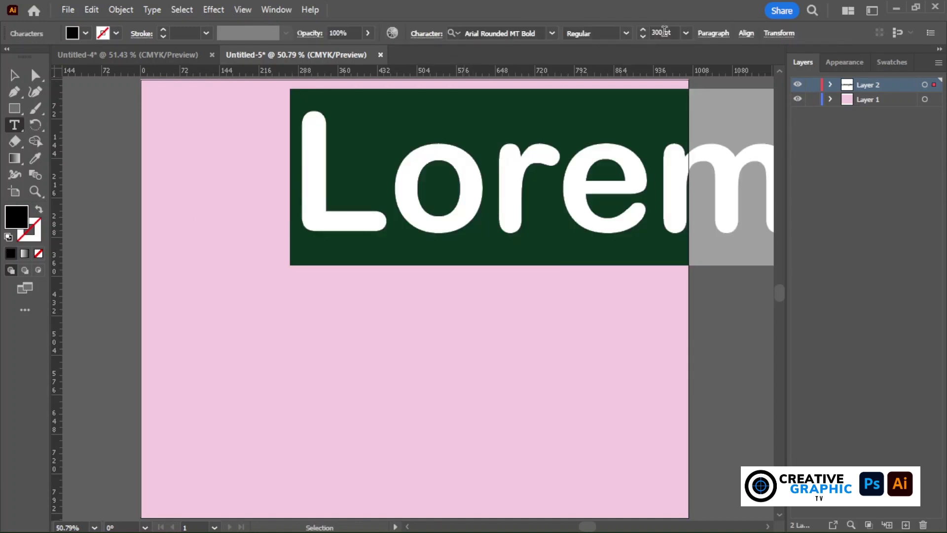
left_click_drag(672, 33, 635, 31)
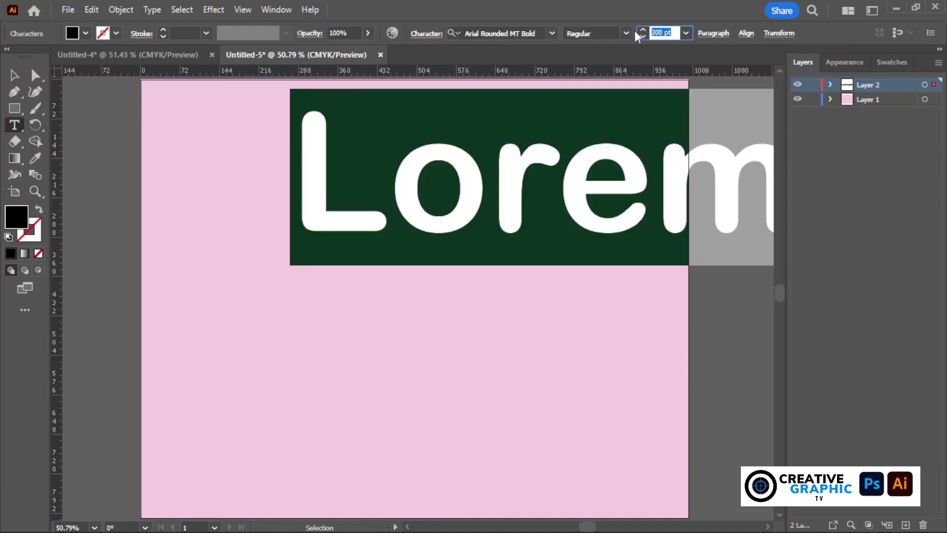
type("280")
key("Return")
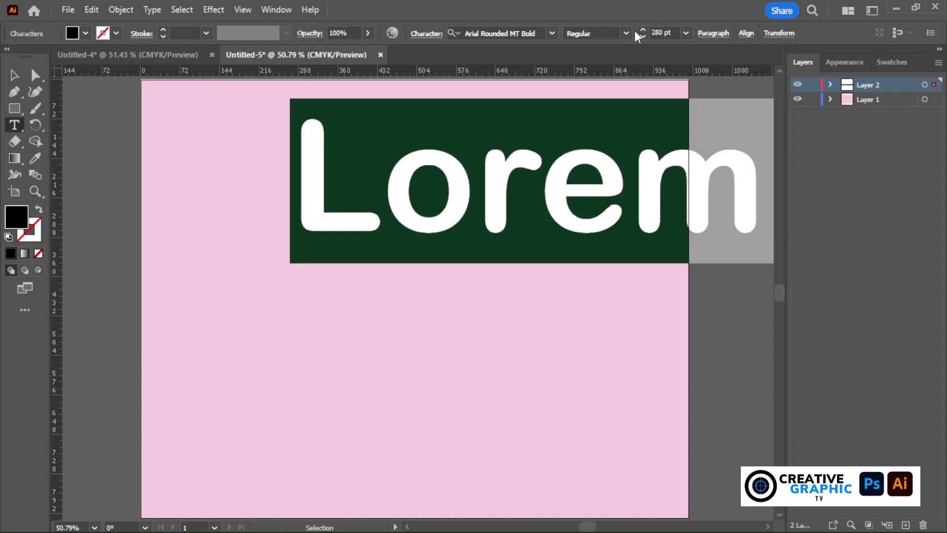
type("BA")
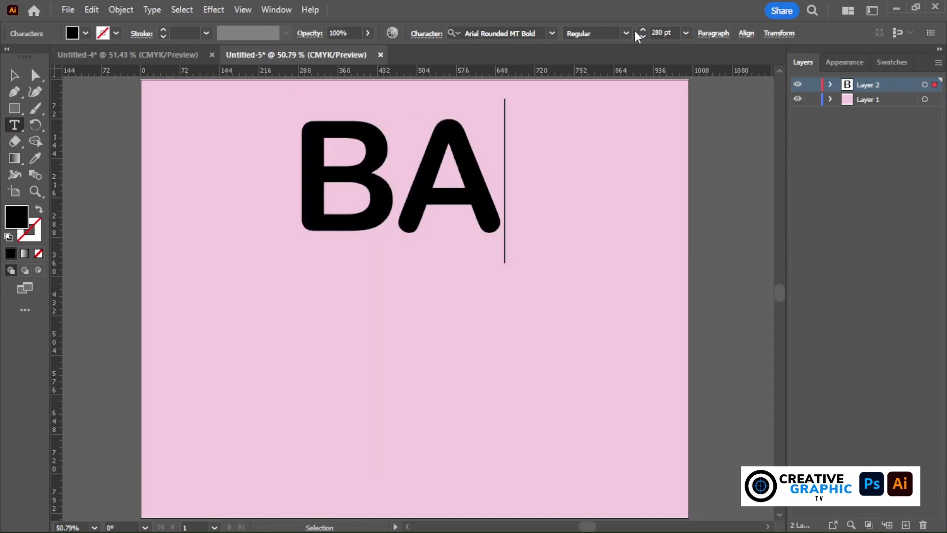
type("RBI")
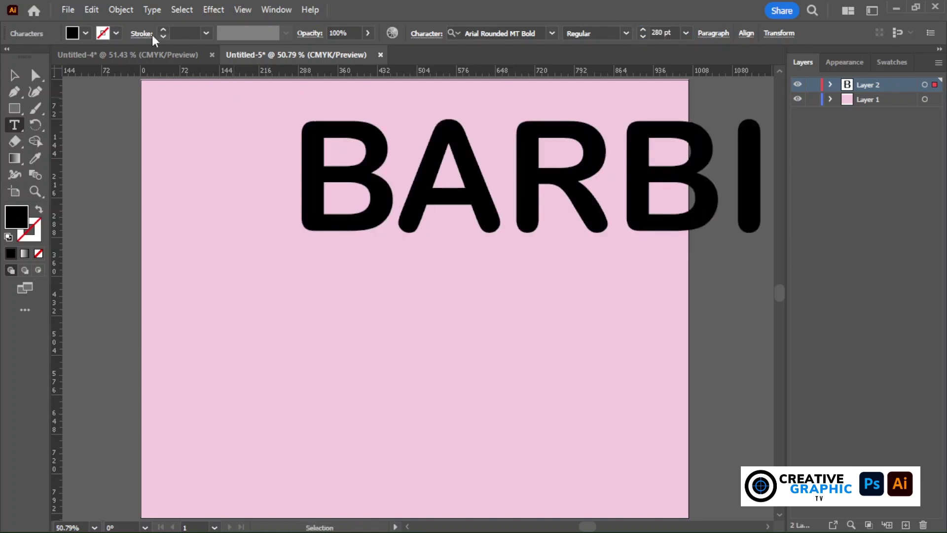
left_click(14, 75)
Step: Shrink BARBIE to 253 pt and position it across the top of the artboard
left_click_drag(358, 148, 214, 165)
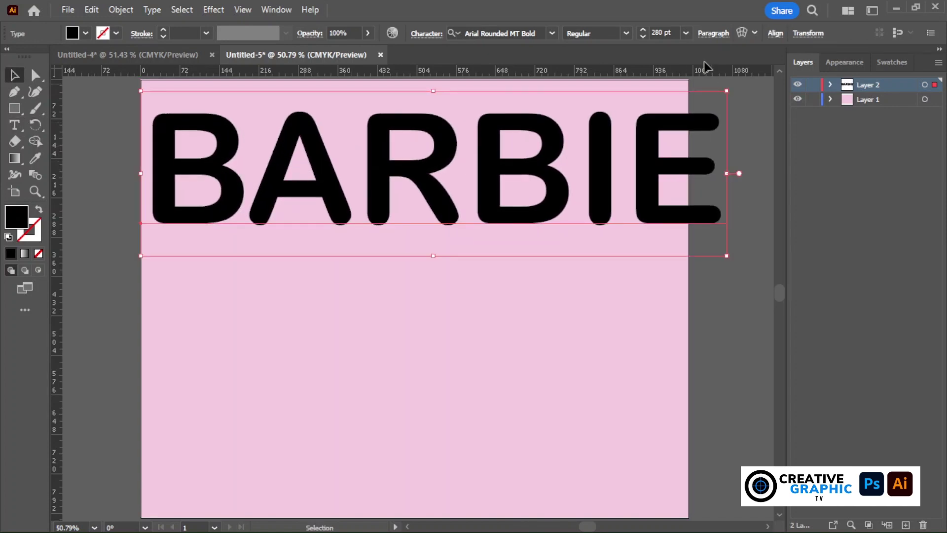
left_click(641, 39)
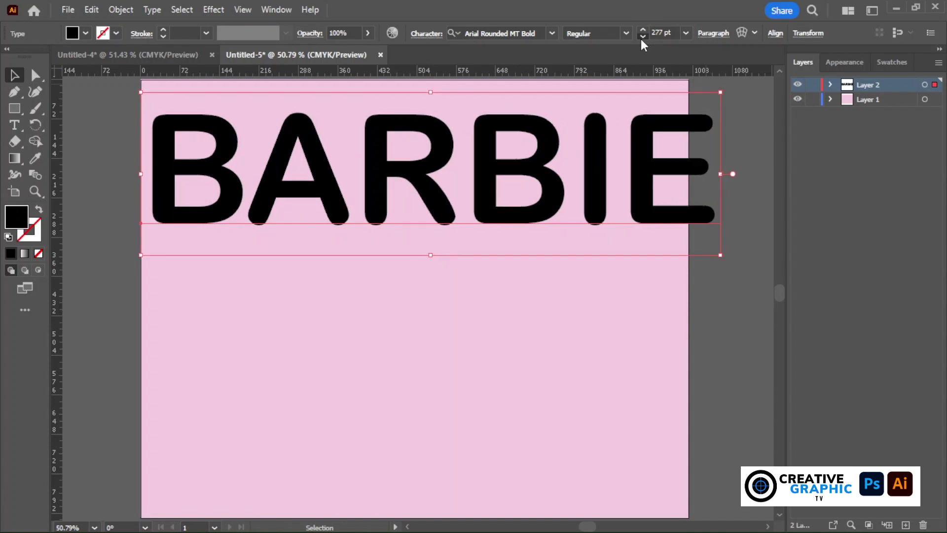
left_click(641, 39)
left_click(641, 39)
left_click(641, 39)
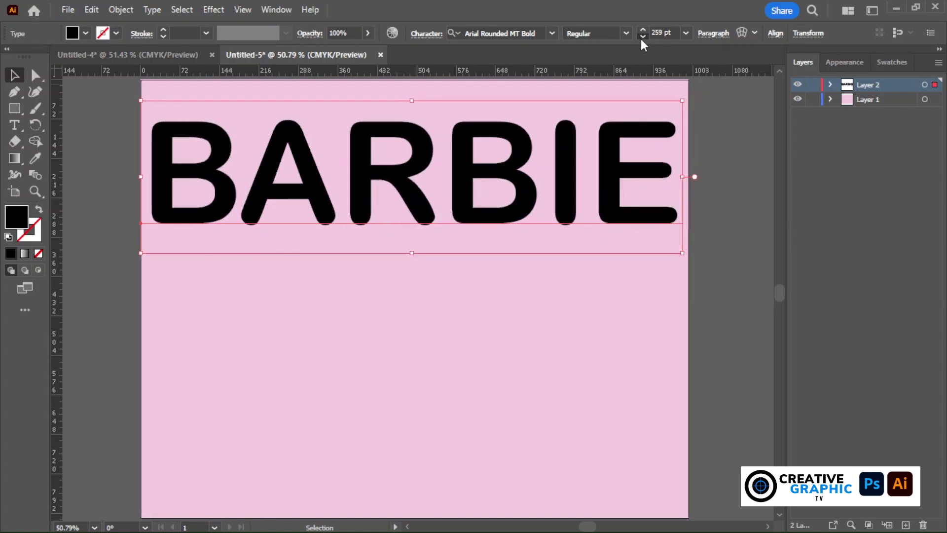
left_click(642, 39)
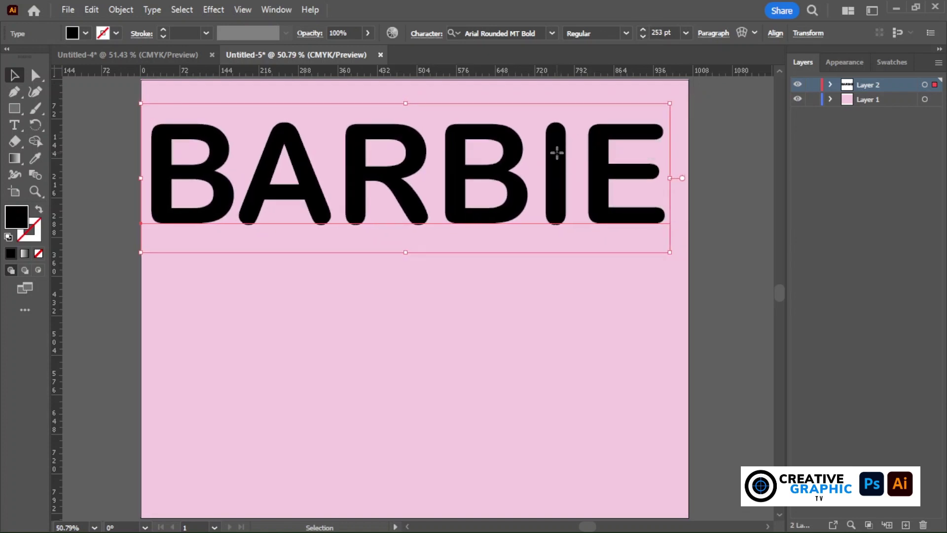
left_click_drag(558, 153, 570, 154)
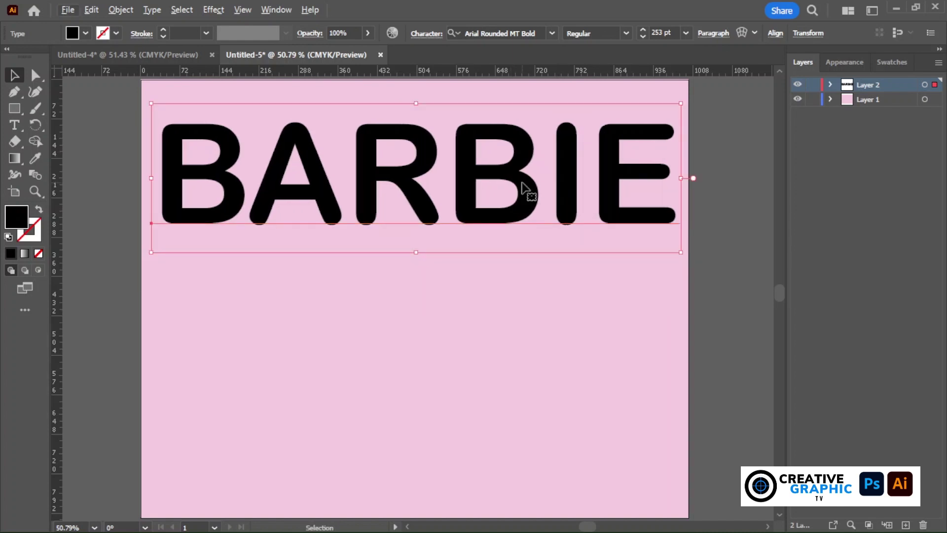
mouse_move(523, 183)
left_mouse_down()
mouse_move(518, 152)
mouse_move(518, 256)
left_mouse_up()
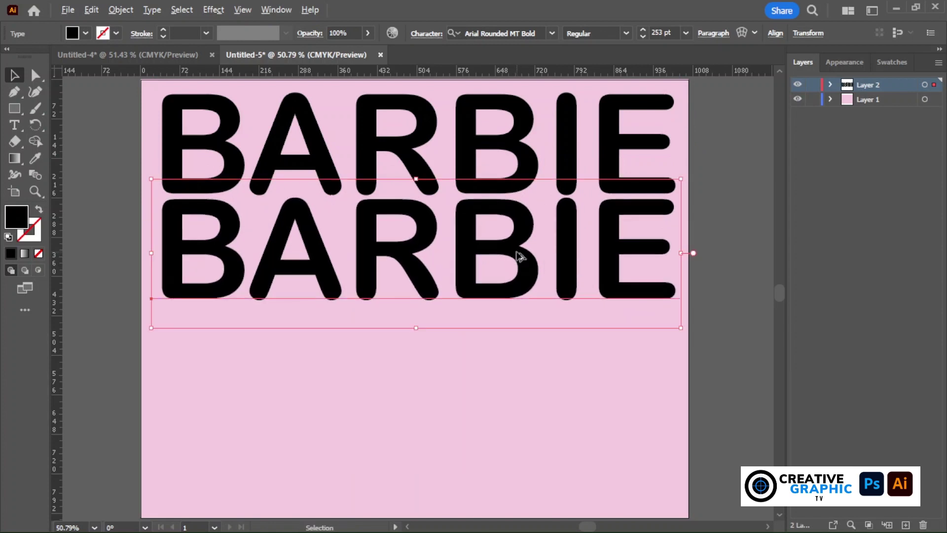
Step: Duplicate the BARBIE rows straight downward until four rows are stacked
left_click(521, 348)
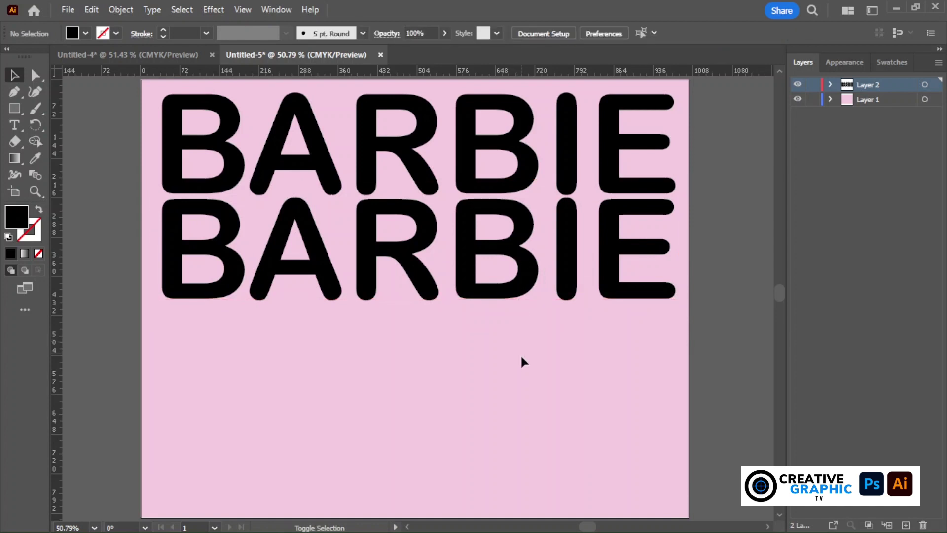
left_click(524, 262)
mouse_move(524, 261)
left_mouse_down()
mouse_move(532, 370)
mouse_move(524, 355)
mouse_move(517, 459)
left_mouse_up()
key("shift")
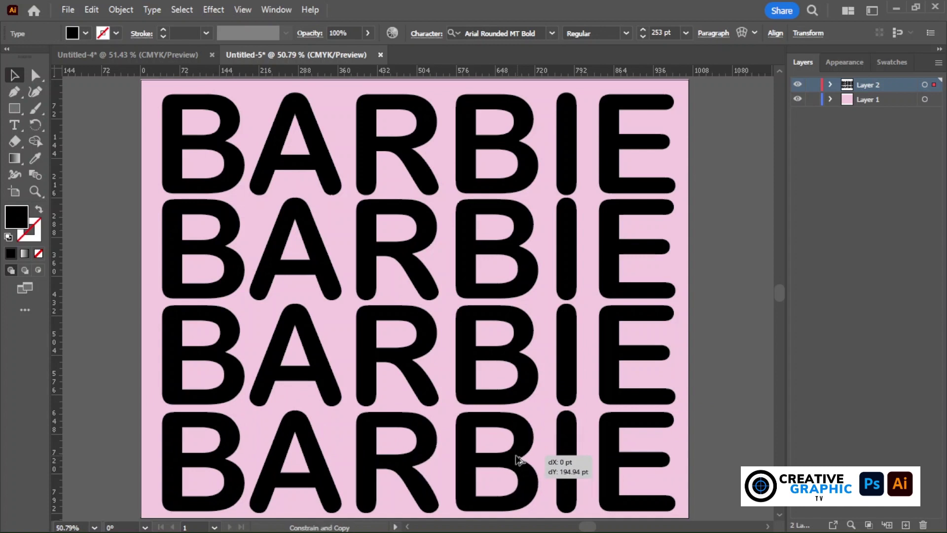
left_click(691, 101)
Step: Select all four BARBIE rows and group them with Ctrl+G
left_click(649, 110)
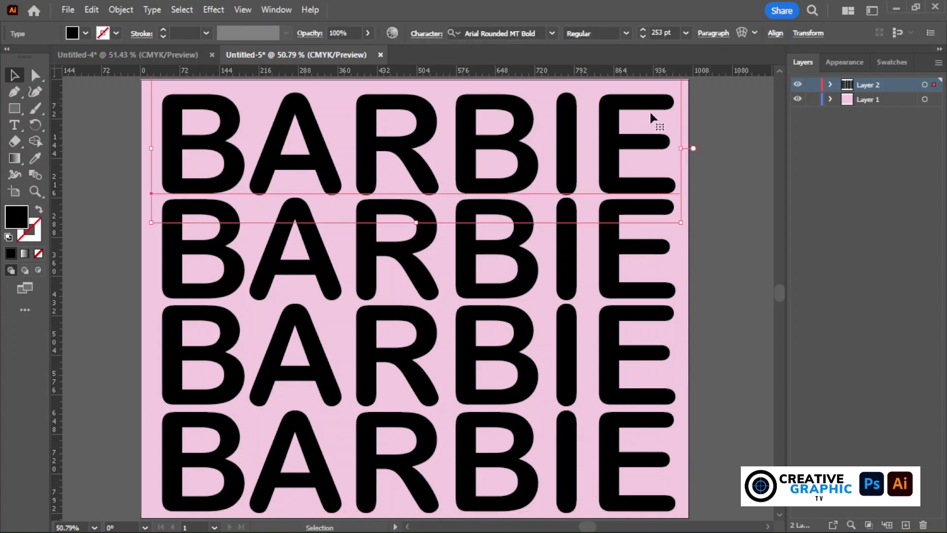
left_click(617, 444, "shift")
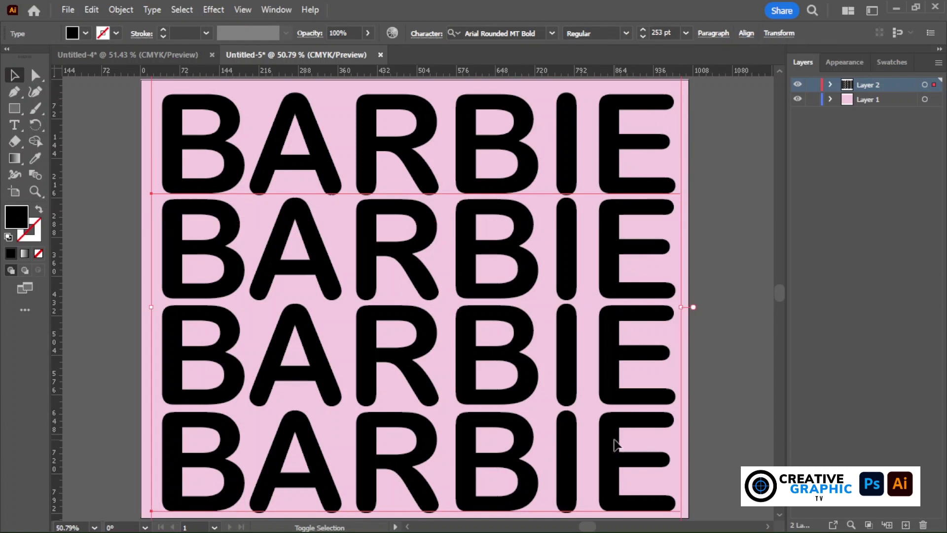
left_click(618, 413, "shift")
left_click(614, 271, "shift")
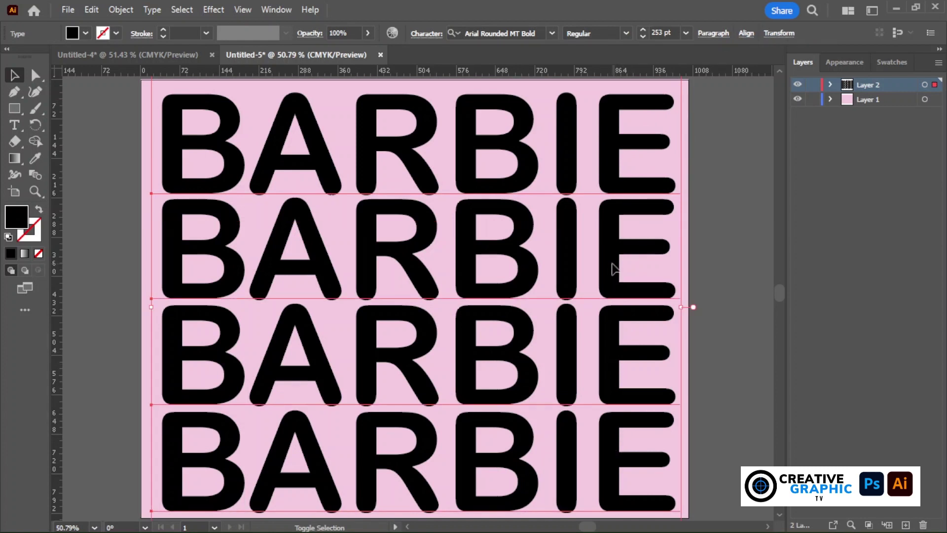
key("ctrl+g")
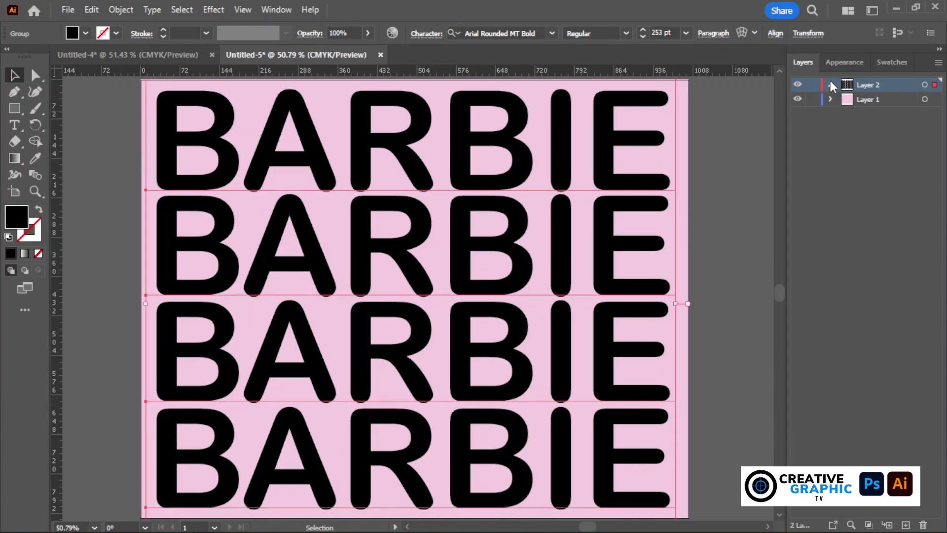
Step: Fill the BARBIE rows group with a pale pink swatch
left_click(830, 84)
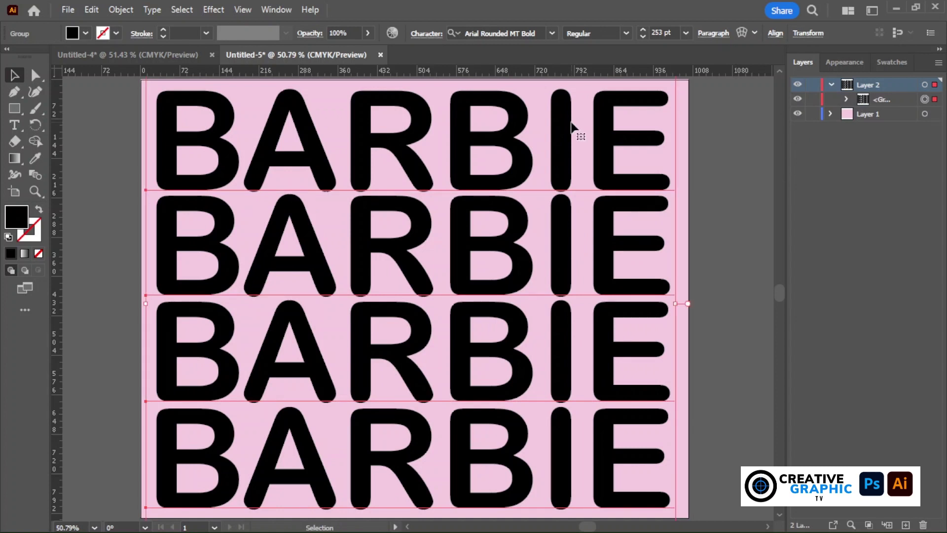
left_click(723, 99)
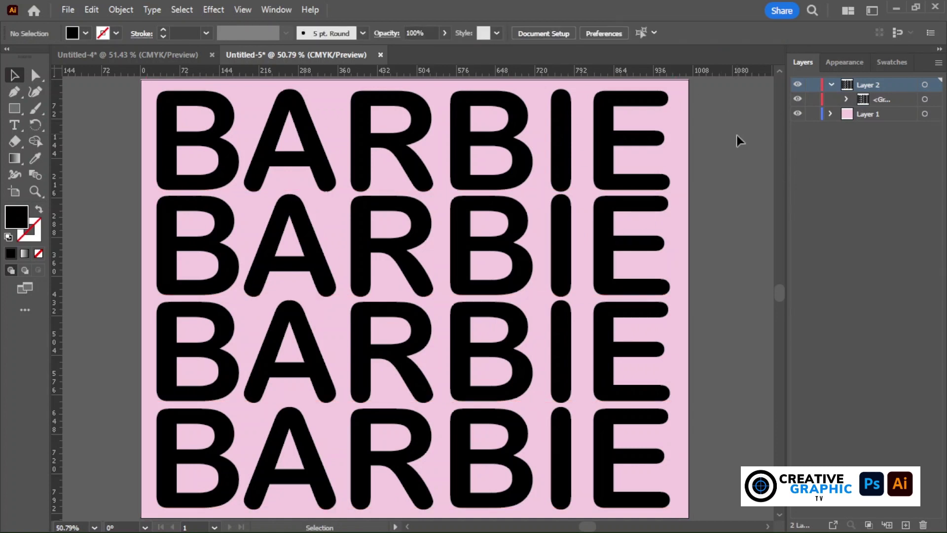
left_click(637, 133)
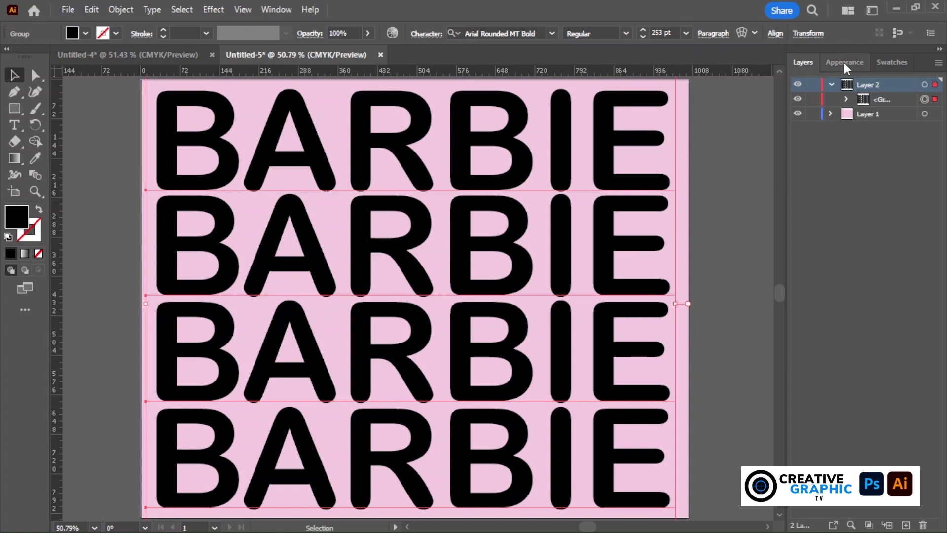
left_click(892, 62)
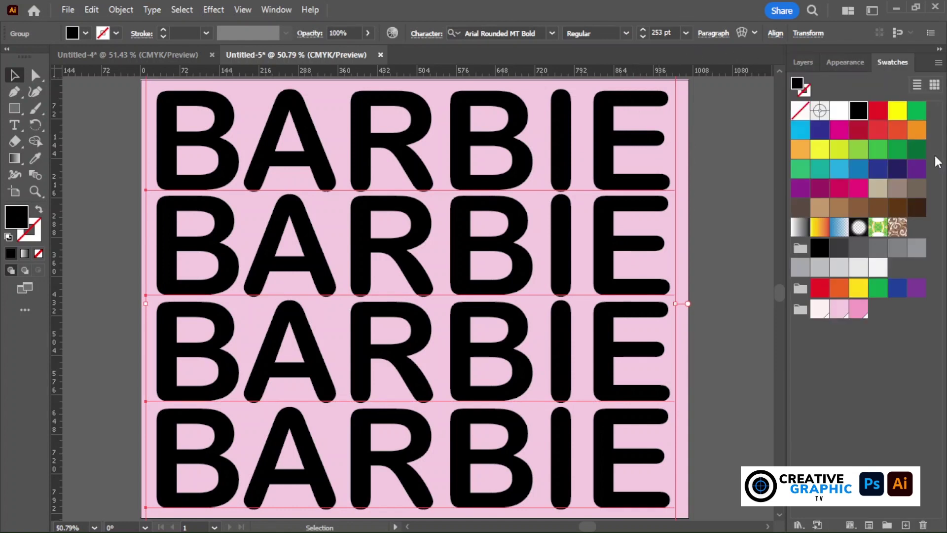
left_click(819, 310)
Step: Lock the BARBIE group in the Layers panel
left_click(735, 175)
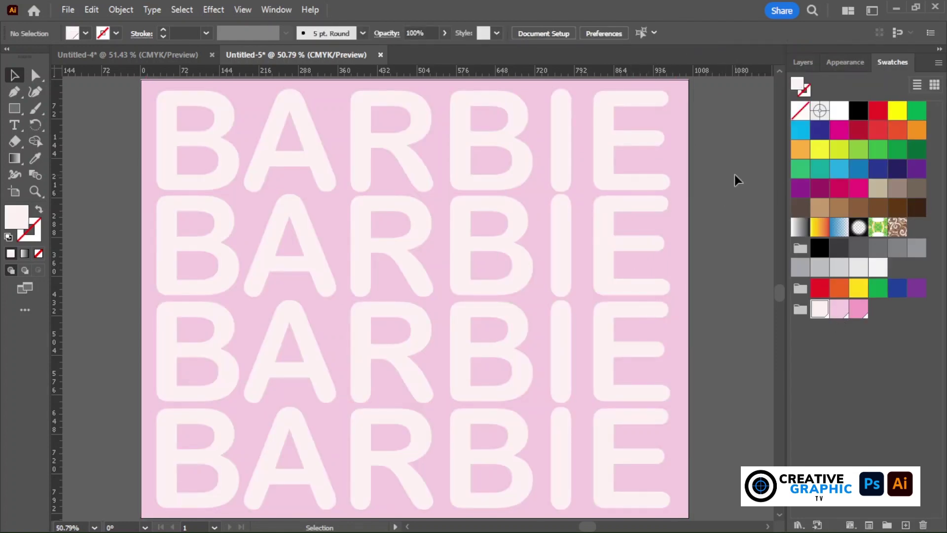
left_click(803, 62)
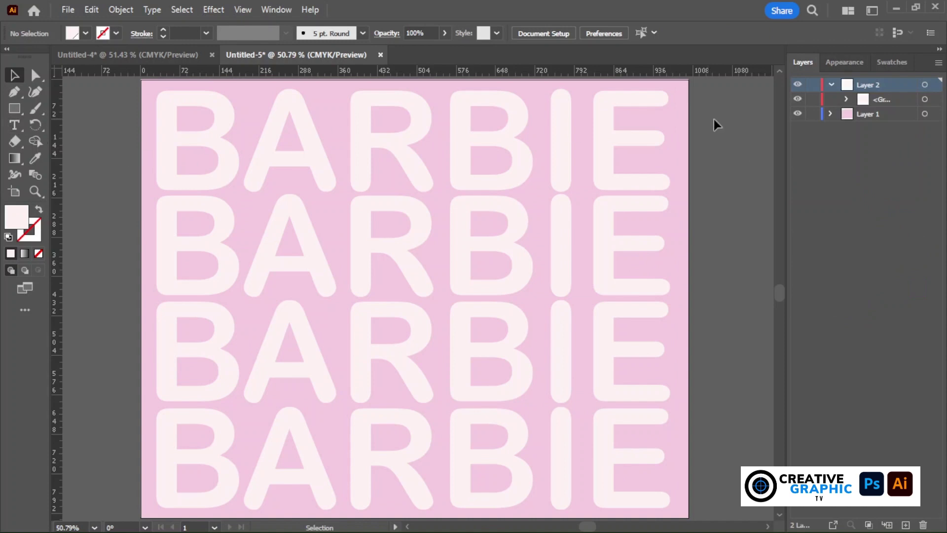
left_click(812, 100)
Step: Type a letter B over the rows and set its font to Porky's Heavy
left_click(14, 125)
left_click(292, 276)
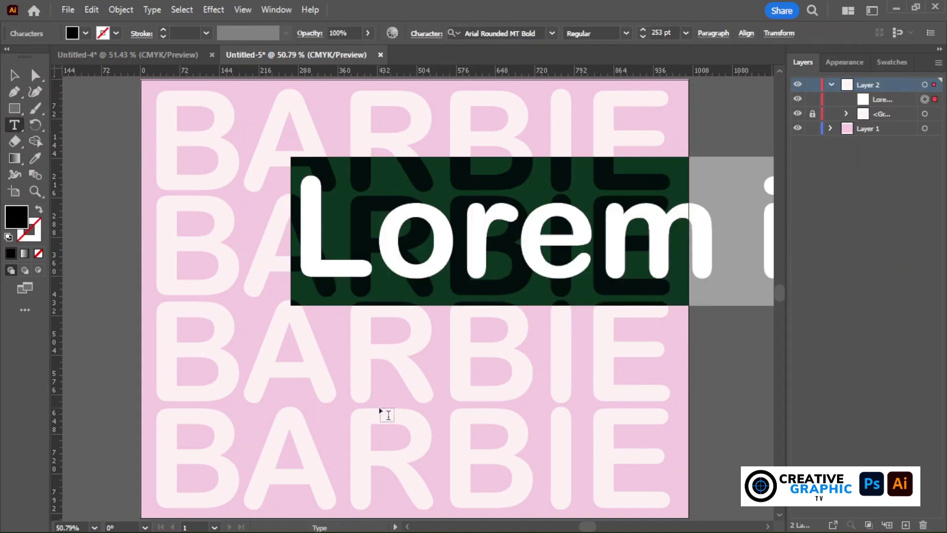
type("B")
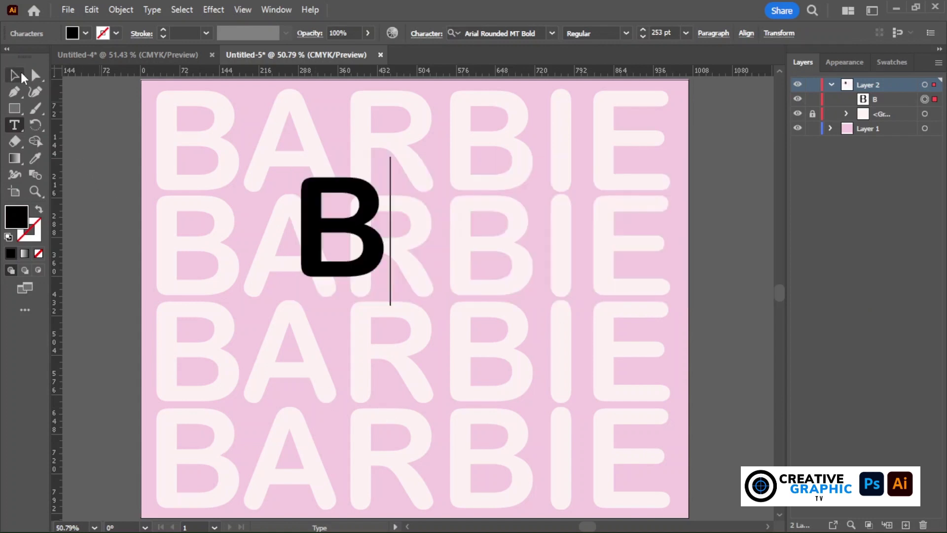
left_click(14, 75)
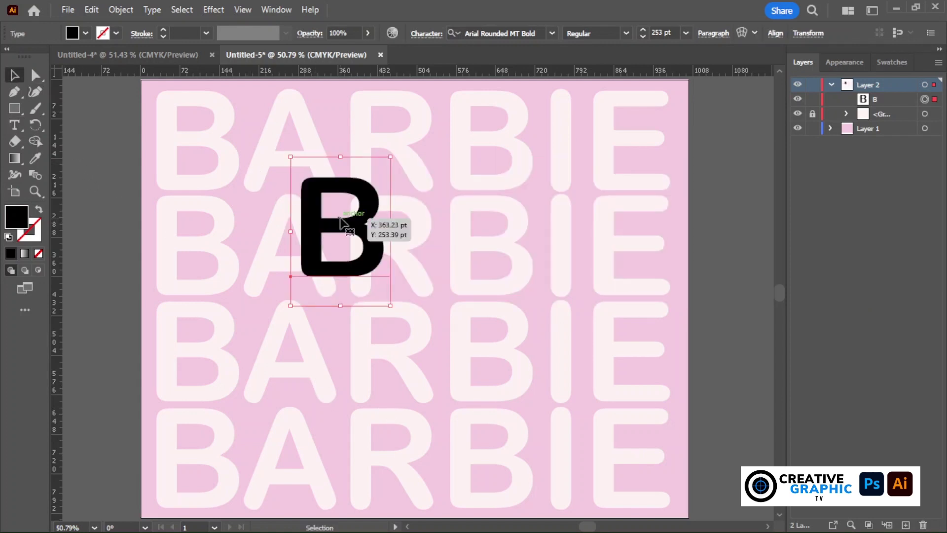
left_click(558, 33)
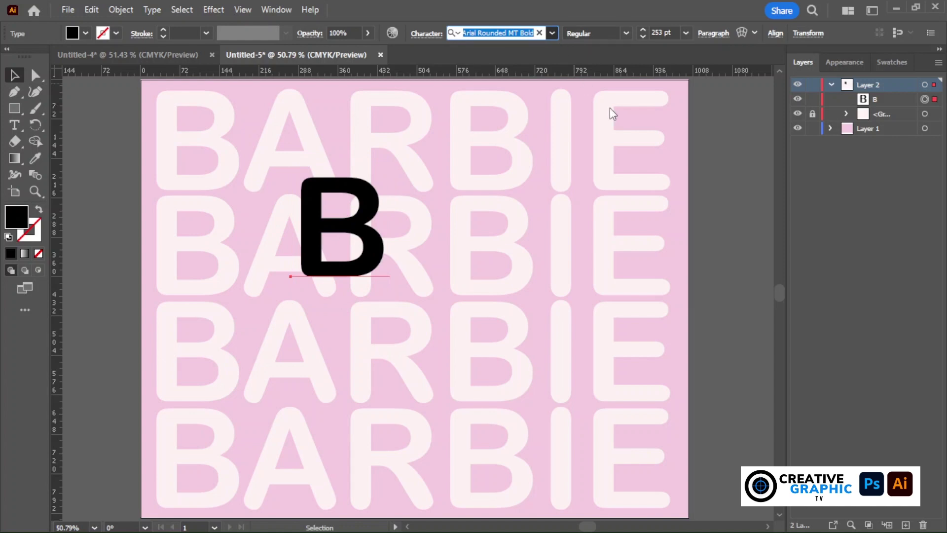
type("Porky's Heavy")
key("Return")
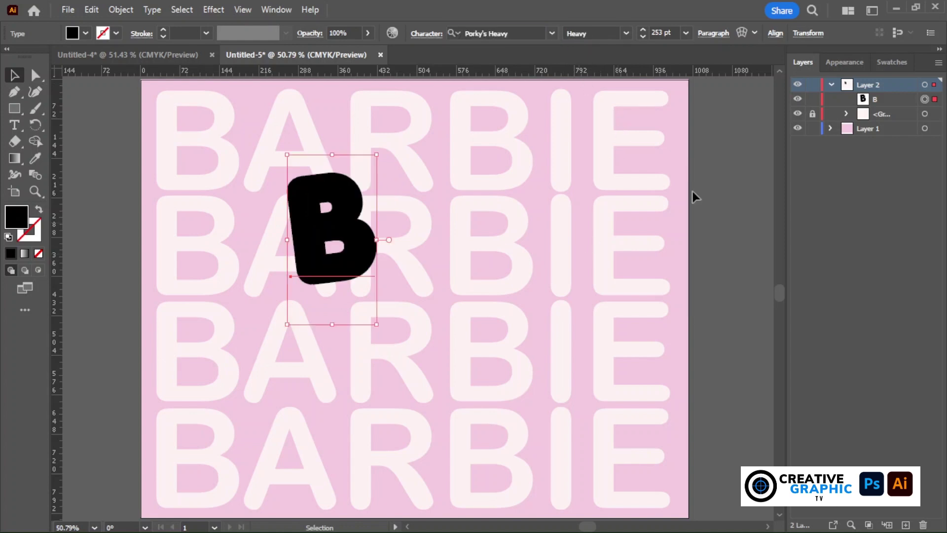
Step: Fill the B with pink, enlarge it to about 357 pt and move it up-left
left_click(890, 61)
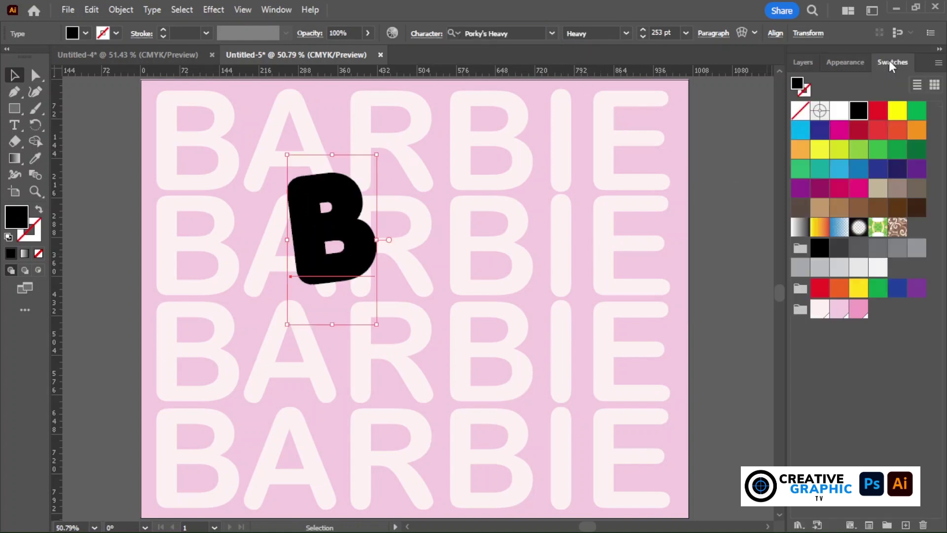
left_click(859, 309)
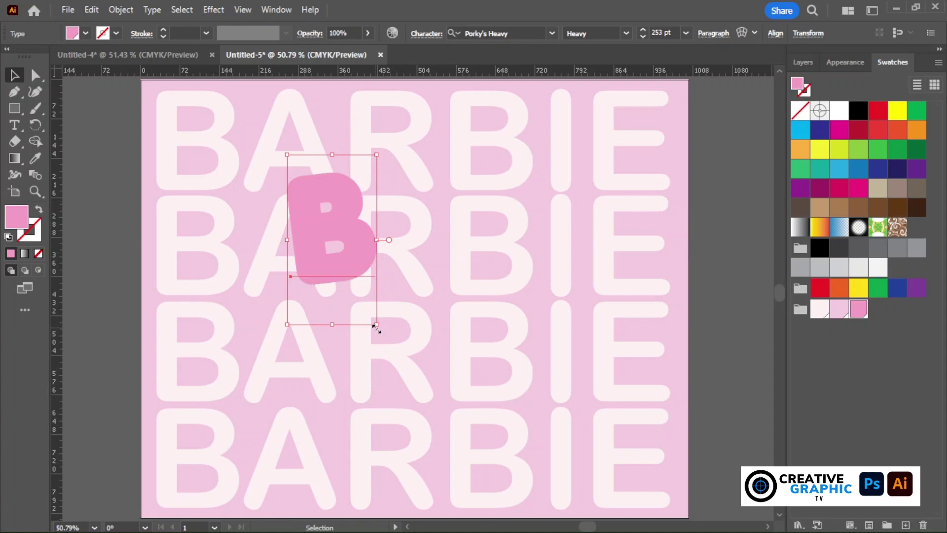
left_click_drag(377, 326, 436, 398)
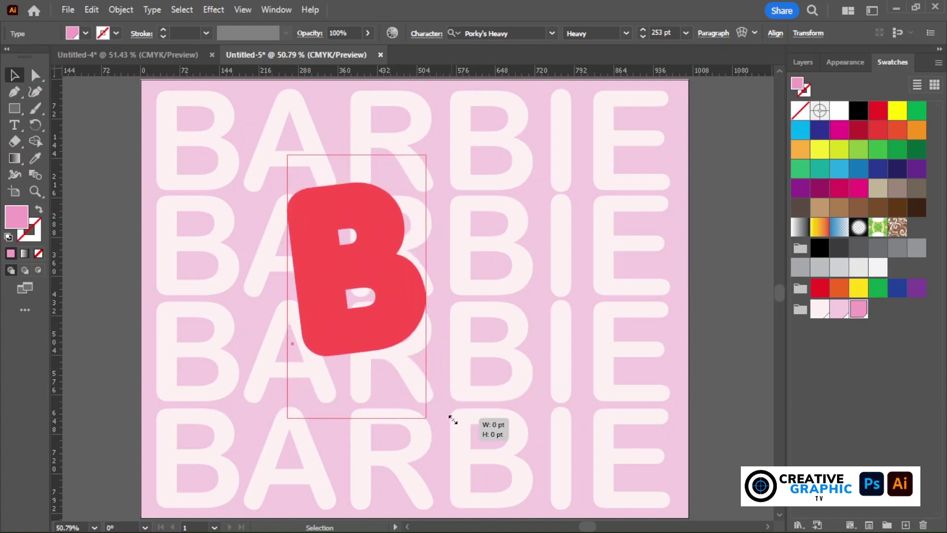
left_click_drag(370, 269, 321, 228)
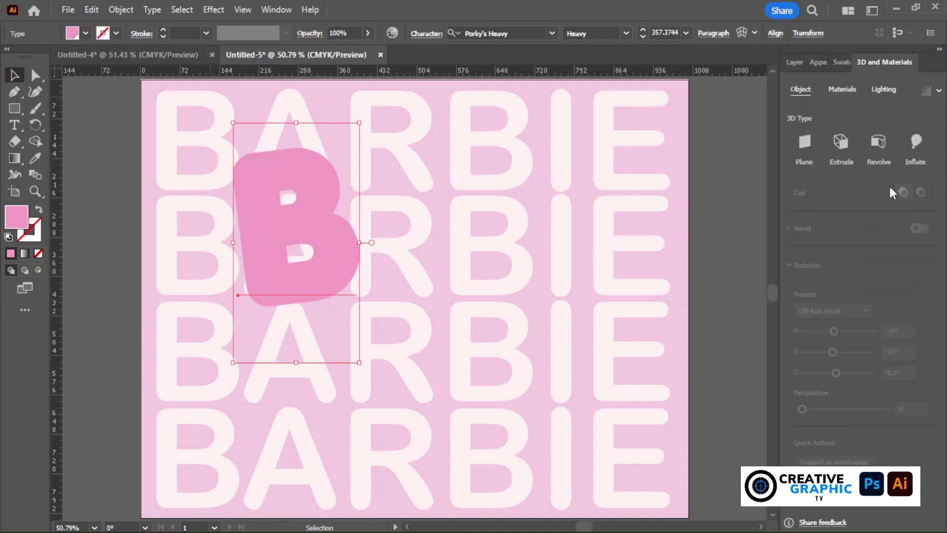
Step: Apply 3D Inflate to the B and tilt it to rotation -7°, 18°, 30°
left_click(916, 143)
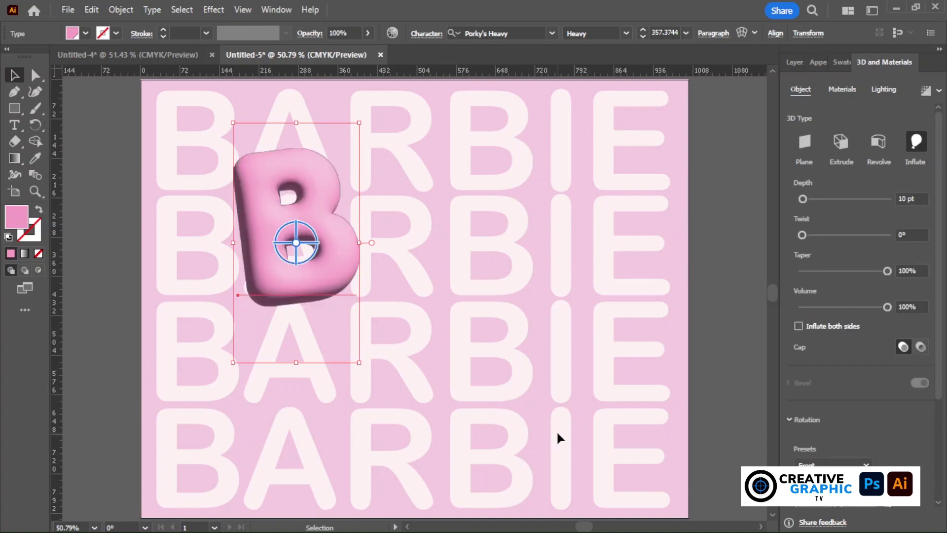
scroll(923, 256, "down", 1)
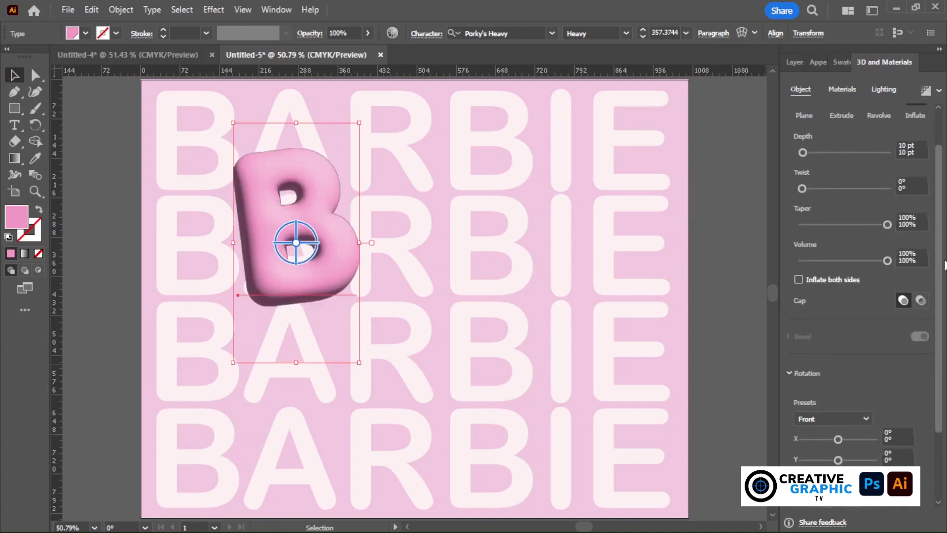
scroll(913, 287, "down", 2)
scroll(908, 311, "down", 1)
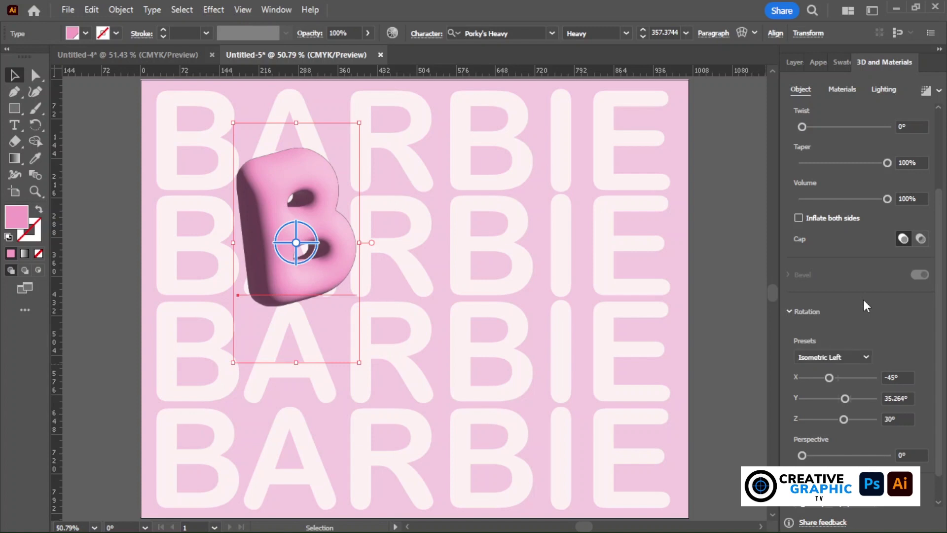
key("Down")
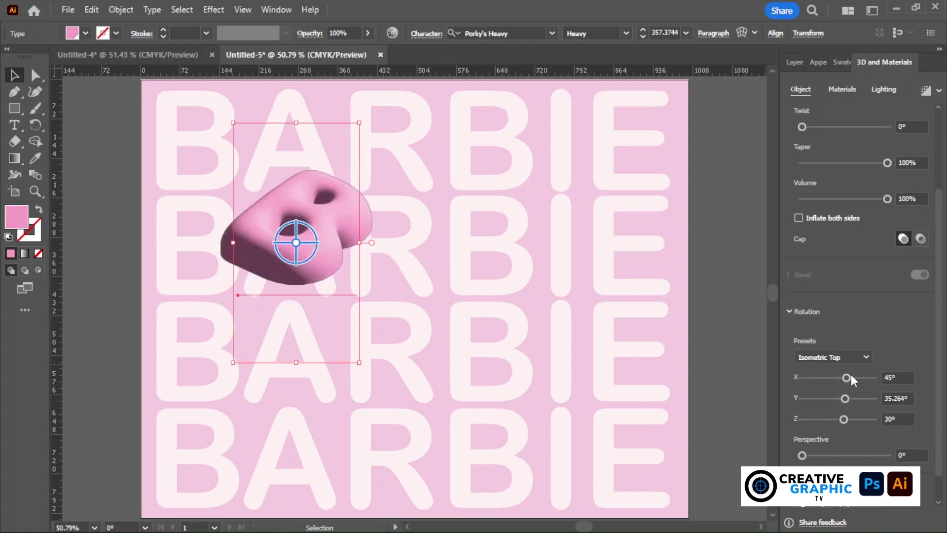
mouse_move(847, 377)
left_mouse_down()
mouse_move(836, 378)
mouse_move(841, 398)
left_mouse_up()
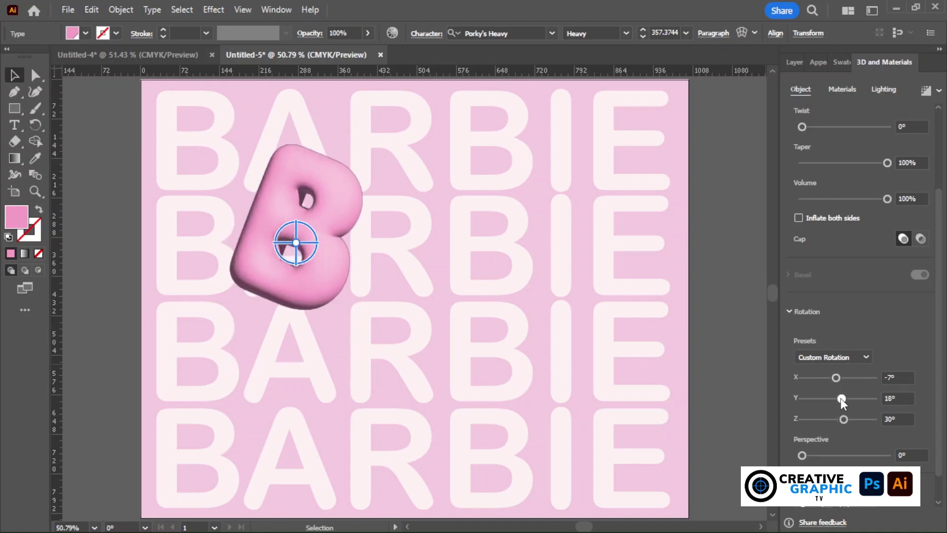
left_click(738, 169)
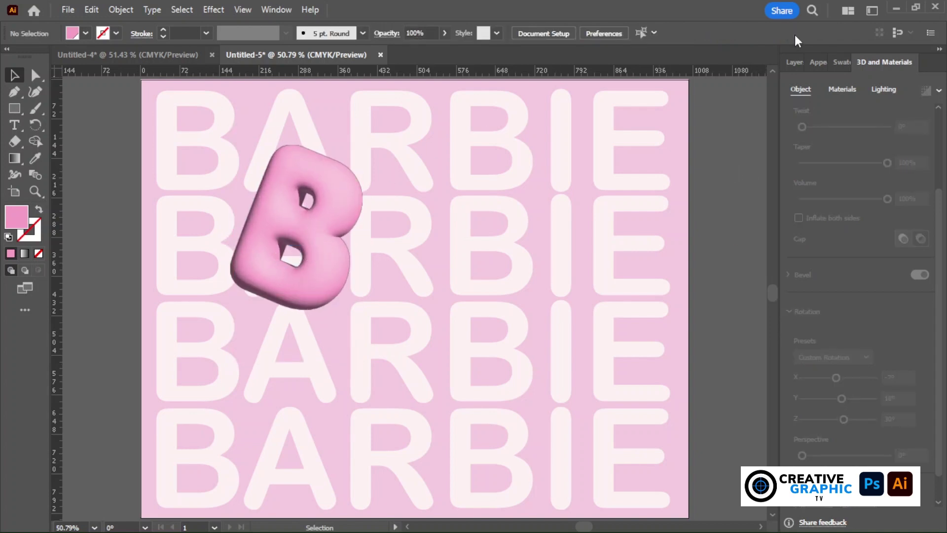
left_click(288, 215)
Step: Duplicate the 3D B, move the copy to the right and retype it as A
left_click_drag(354, 220, 354, 221)
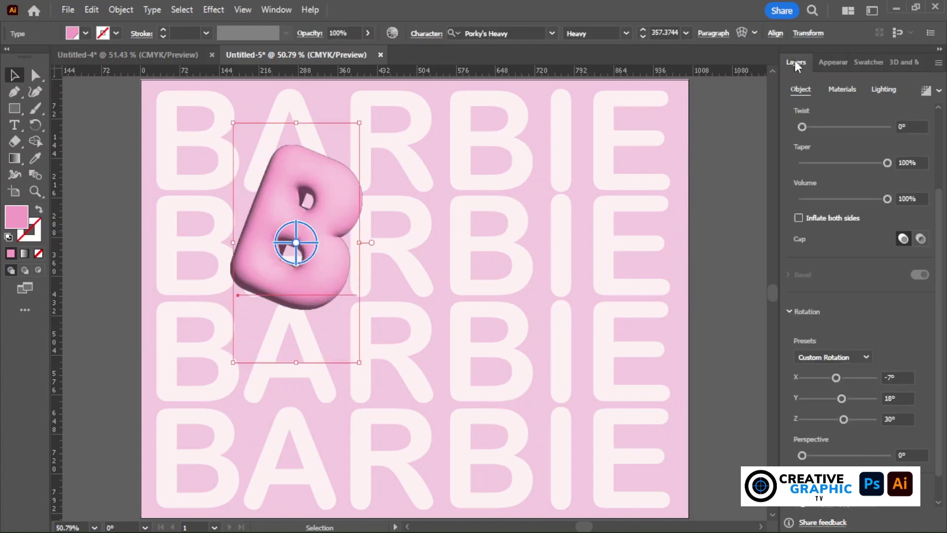
left_click(795, 62)
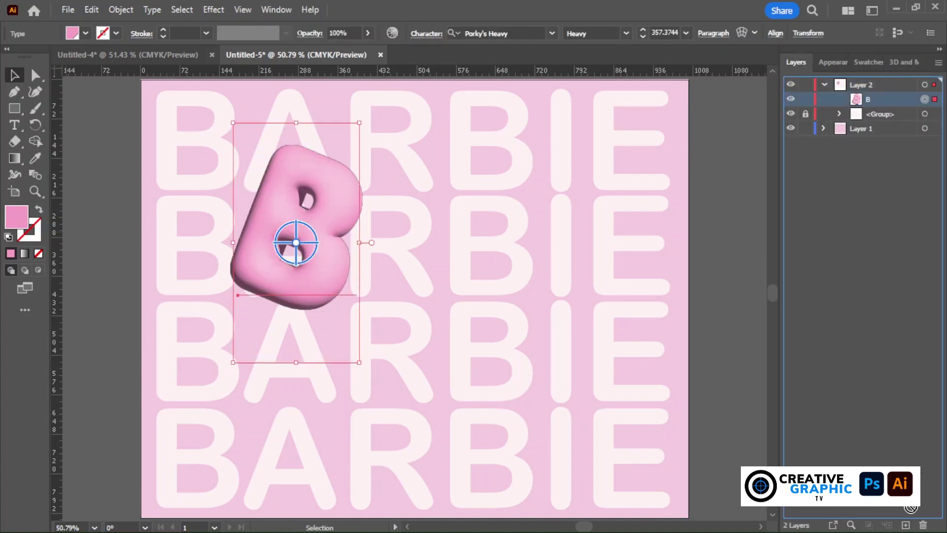
left_click_drag(858, 101, 906, 525)
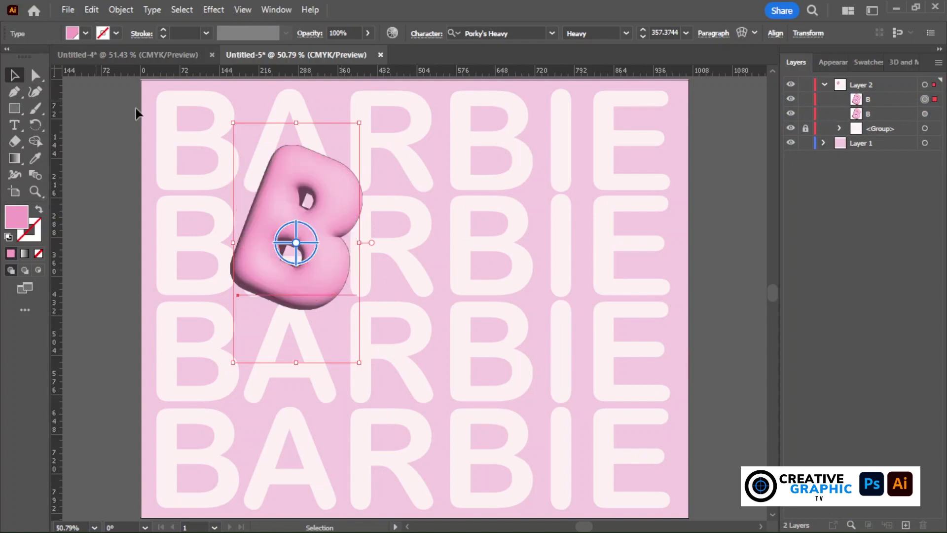
left_click_drag(342, 210, 448, 218)
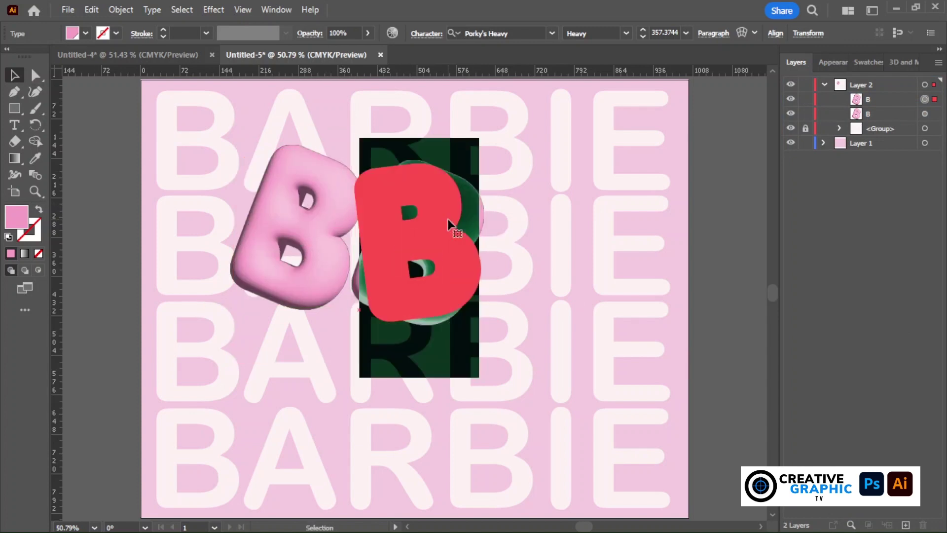
key("t")
double_click(448, 217)
type("A")
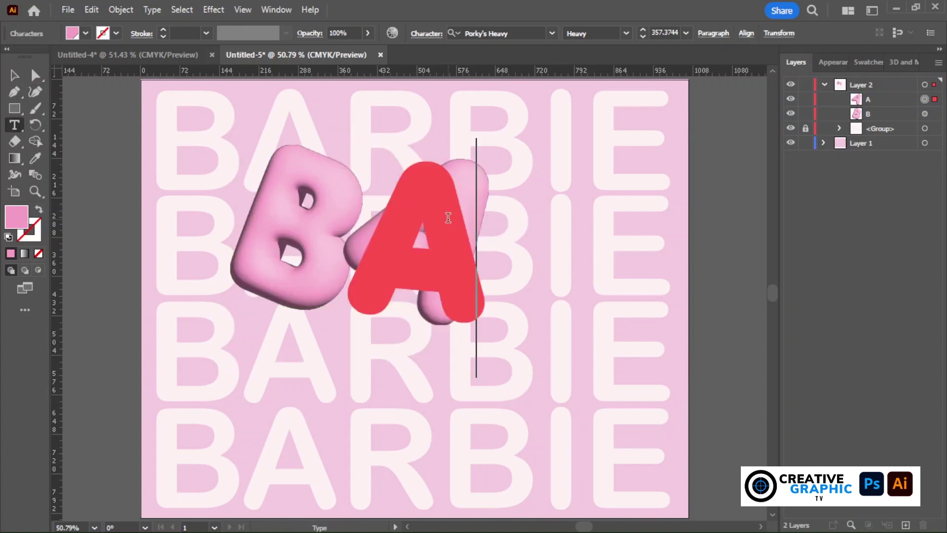
key("Escape")
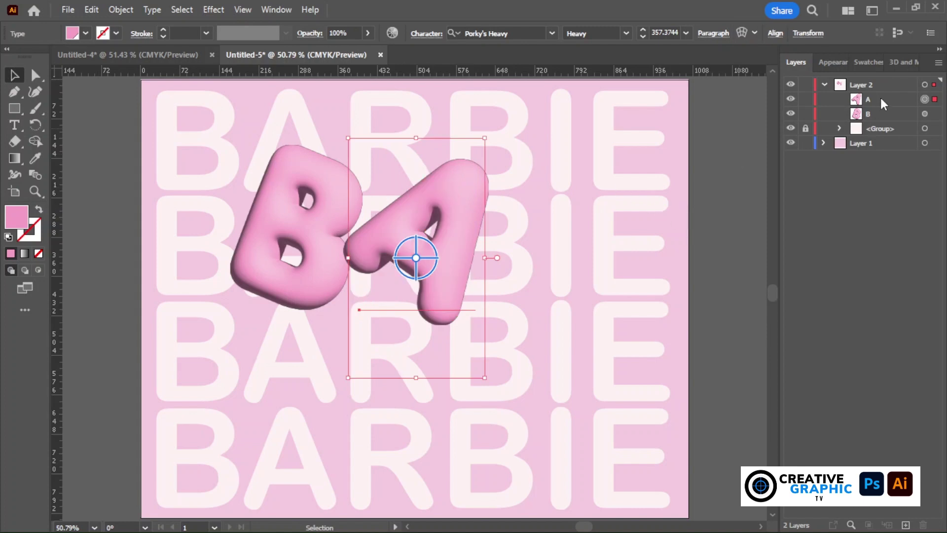
Step: Paste a copy of the A in place and retype it as R
left_click(864, 100)
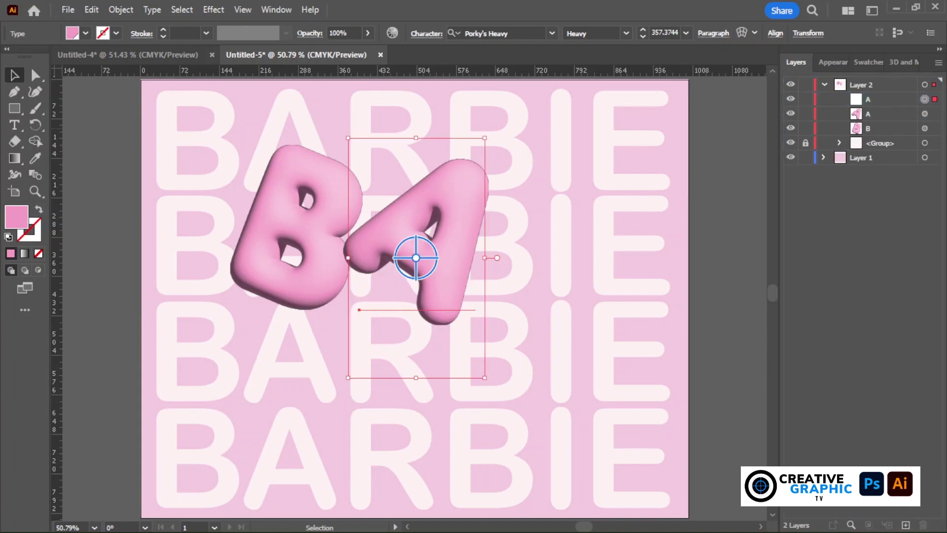
key("ctrl+c")
key("ctrl+f")
double_click(451, 241)
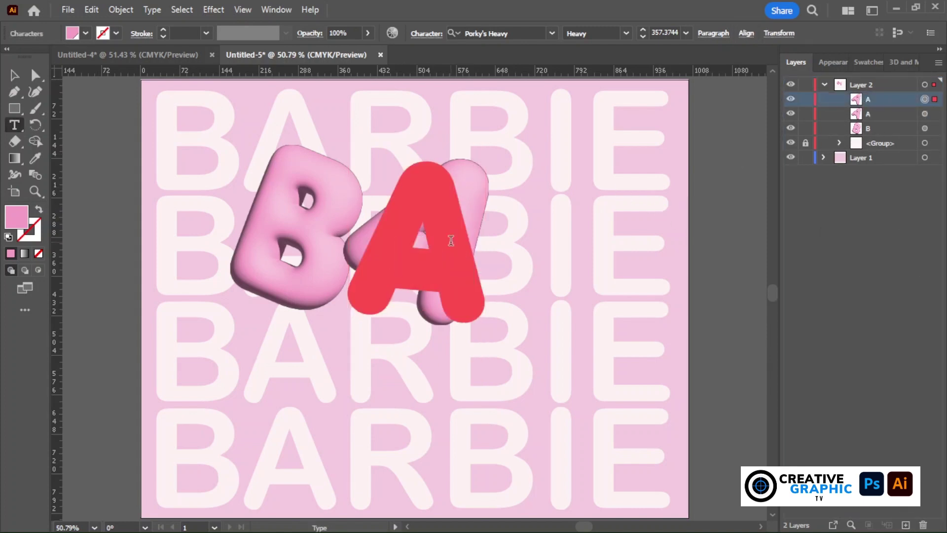
type("R")
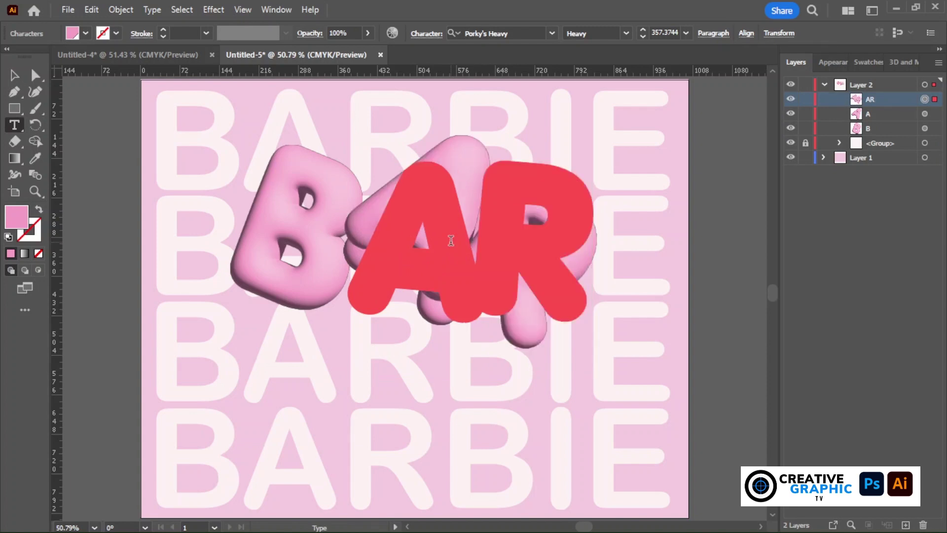
key("BackSpace")
key("BackSpace")
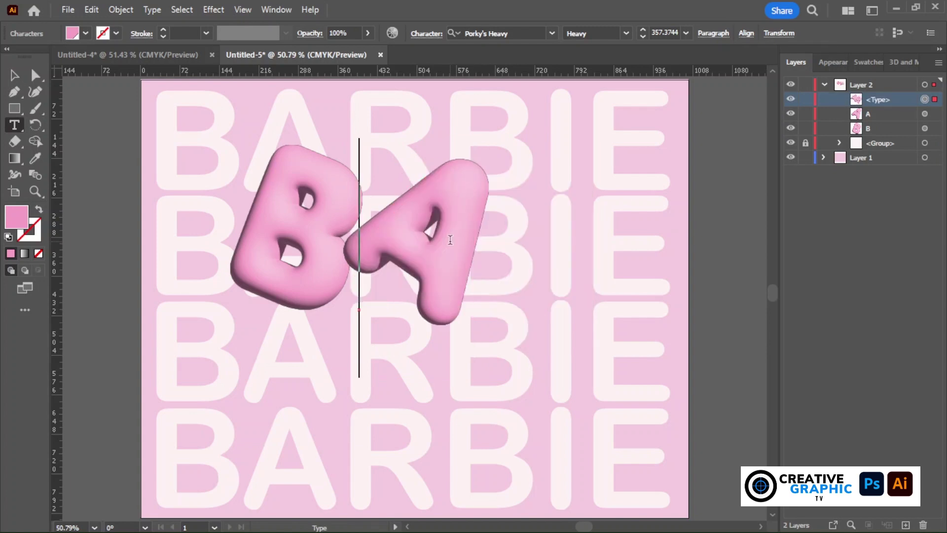
type("R")
key("Escape")
Step: Duplicate the 3D R and retype the copy as a second B
left_click(15, 76)
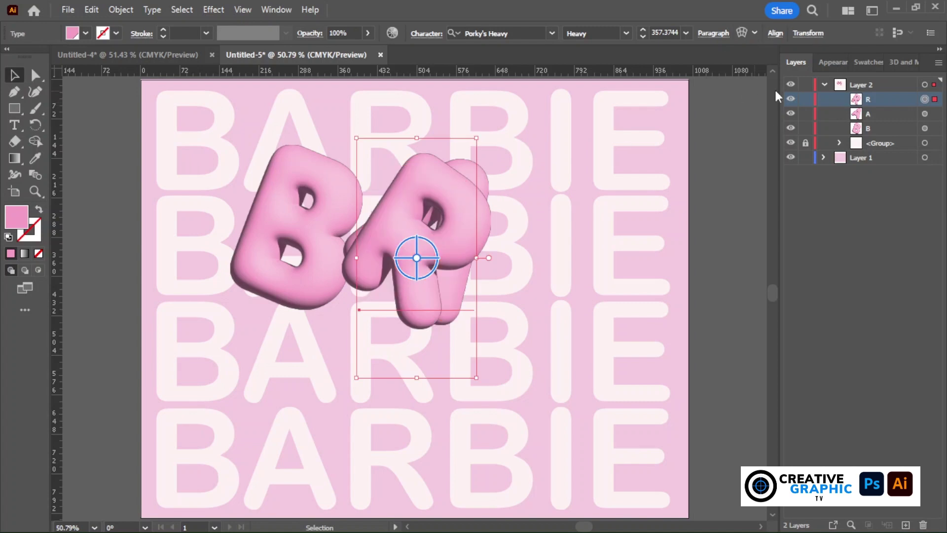
left_click_drag(908, 524, 908, 524)
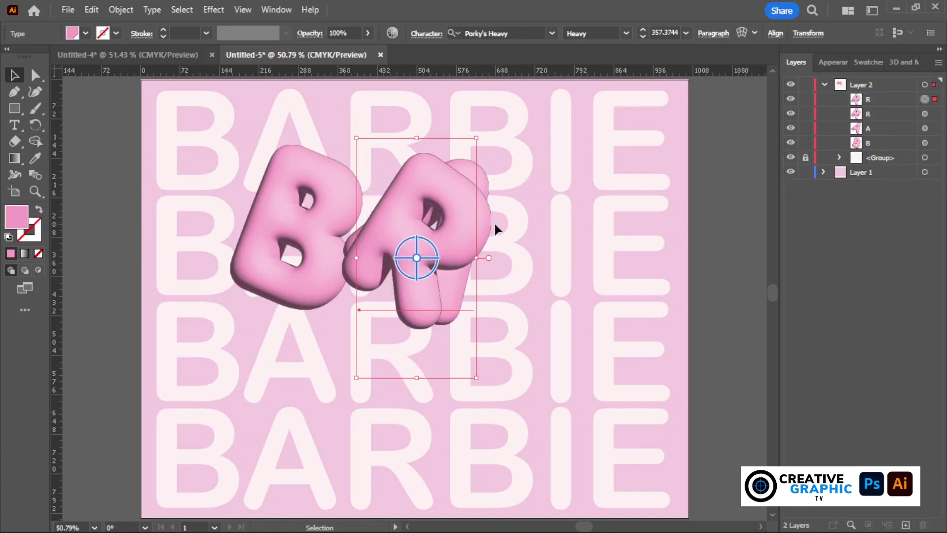
double_click(437, 221)
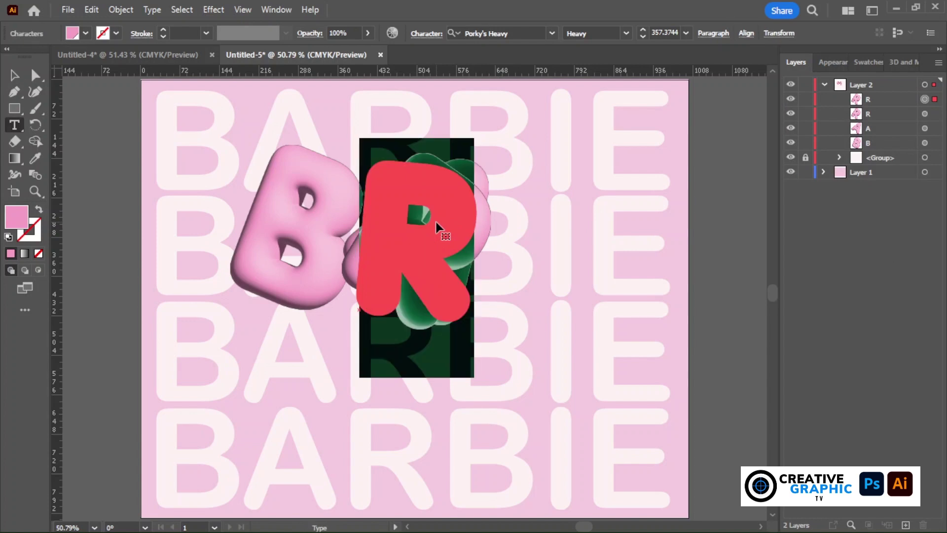
type("B")
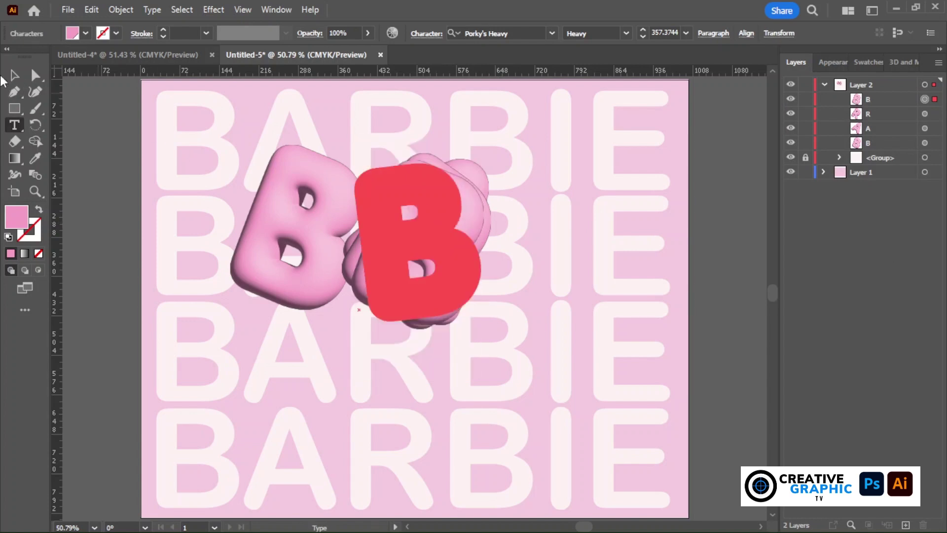
left_click(14, 76)
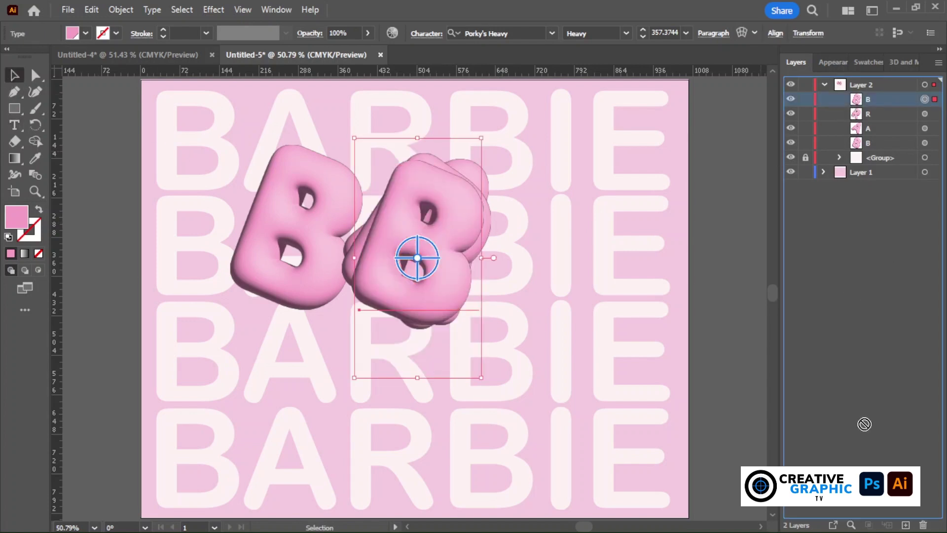
Step: Duplicate the new B and retype the copy as I
left_click_drag(857, 102, 906, 525)
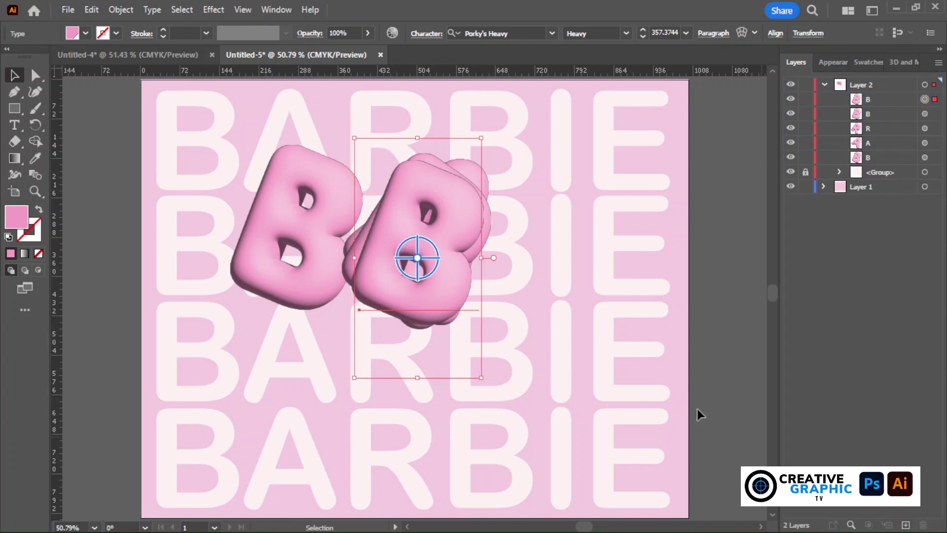
double_click(440, 226)
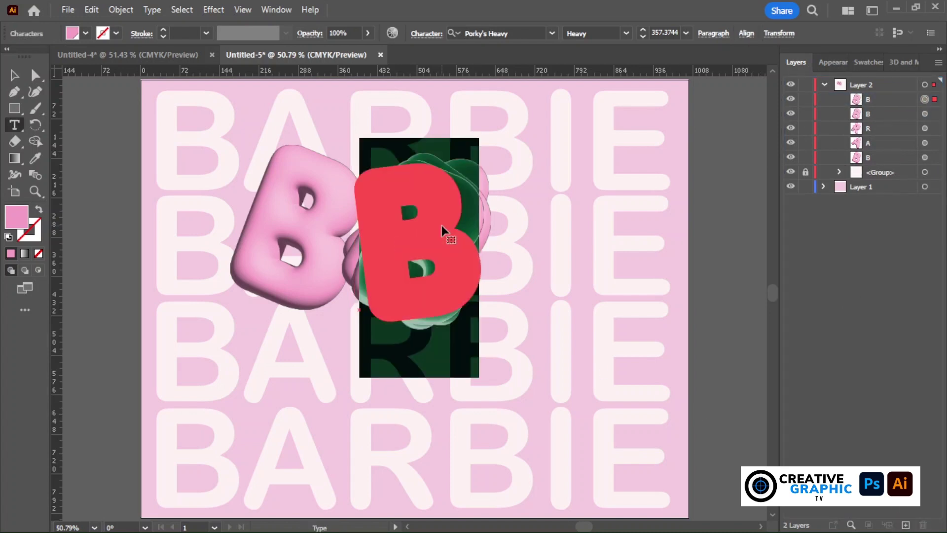
type("I")
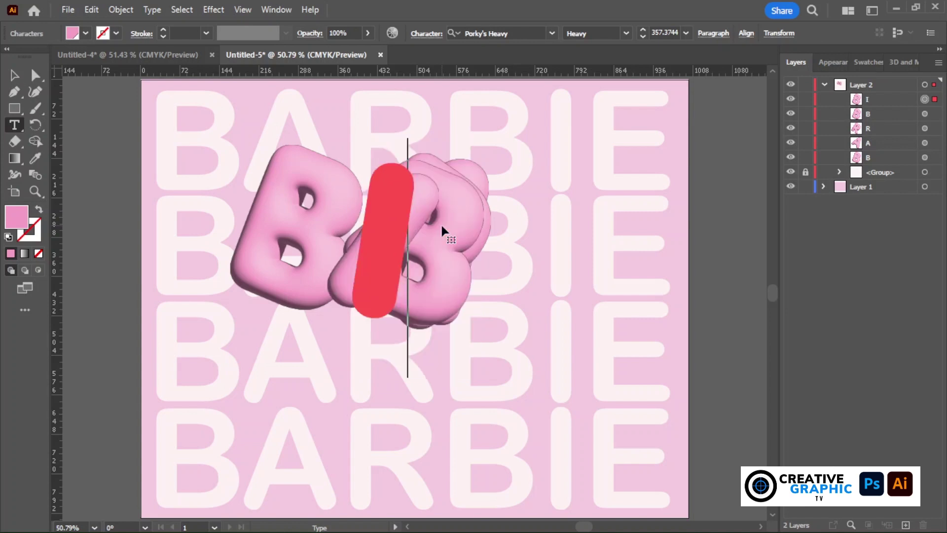
key("Escape")
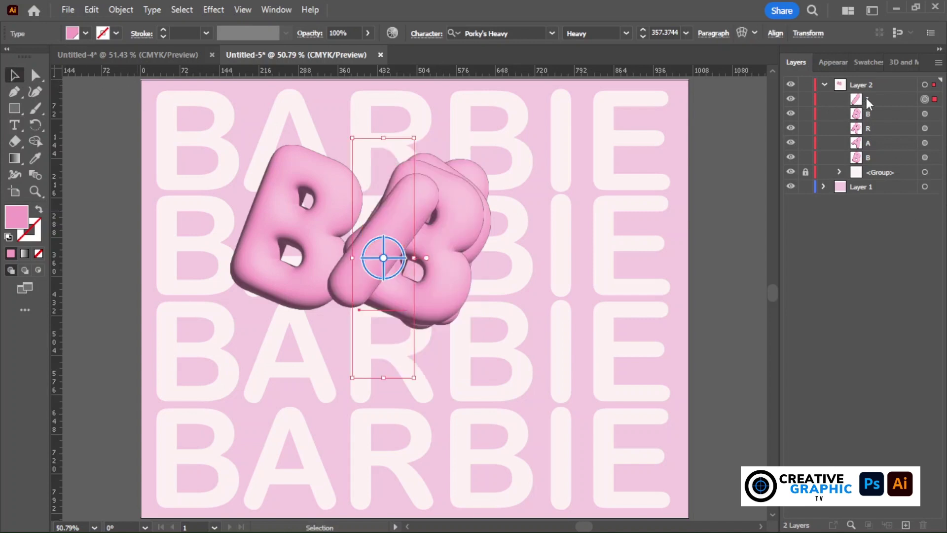
Step: Duplicate the I and retype the copy as E
left_click_drag(868, 102, 906, 525)
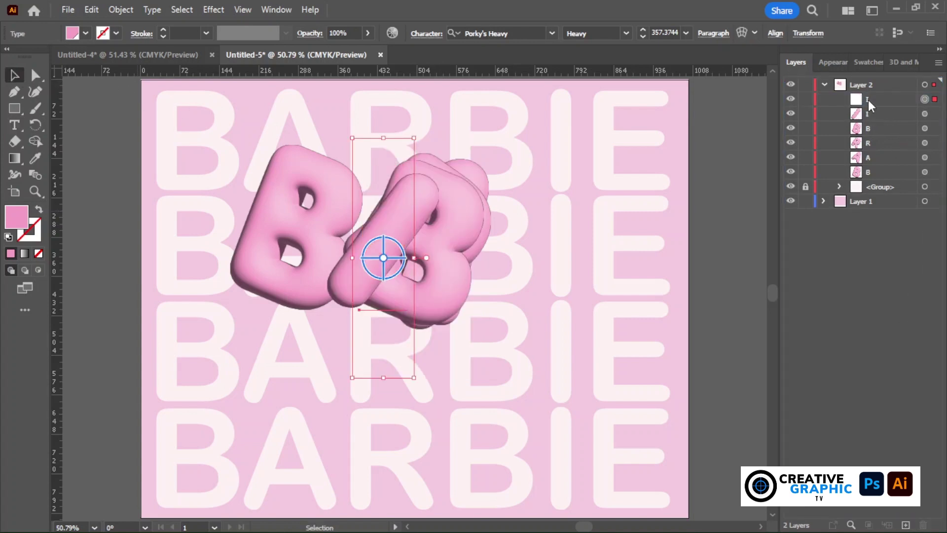
double_click(389, 204)
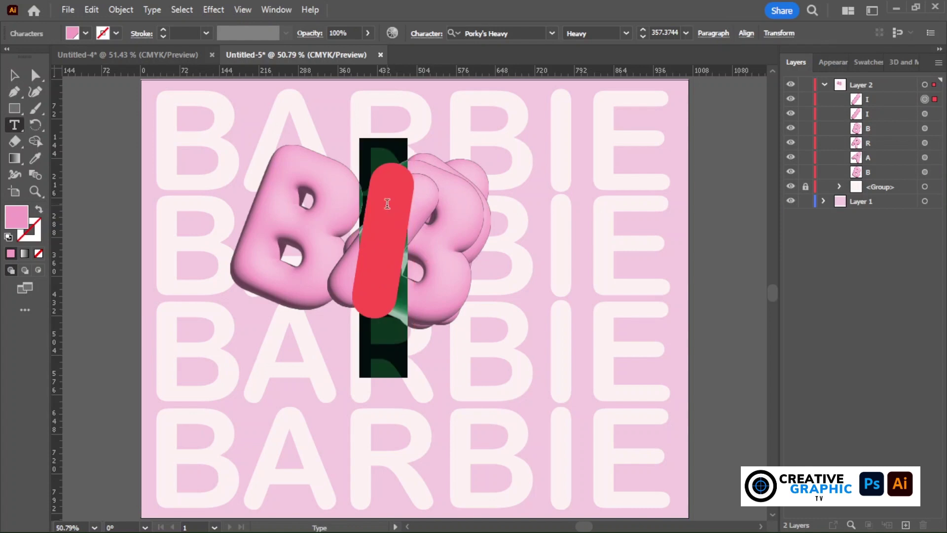
type("E")
left_click(15, 76)
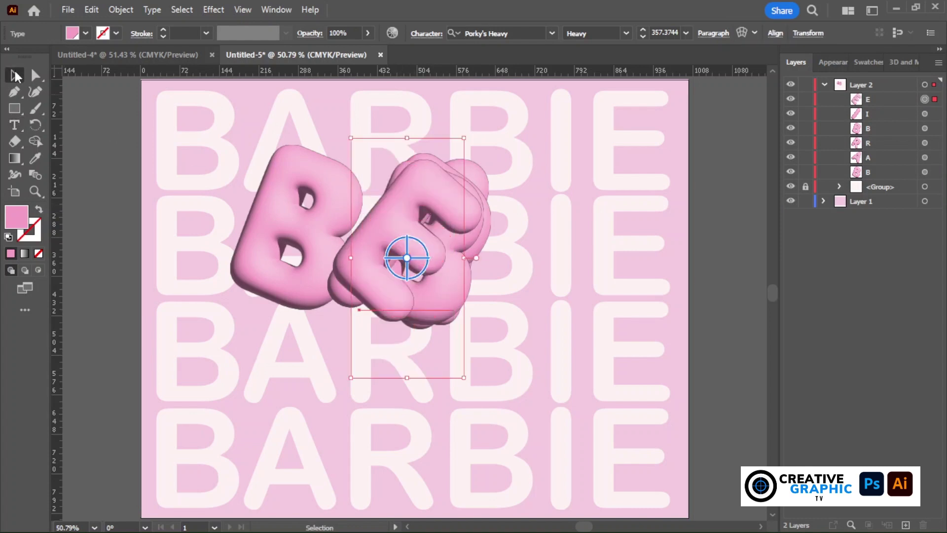
Step: Spread the E, I, second B and R to their spots across the artboard
left_click_drag(438, 197, 598, 448)
left_click_drag(359, 212, 519, 226)
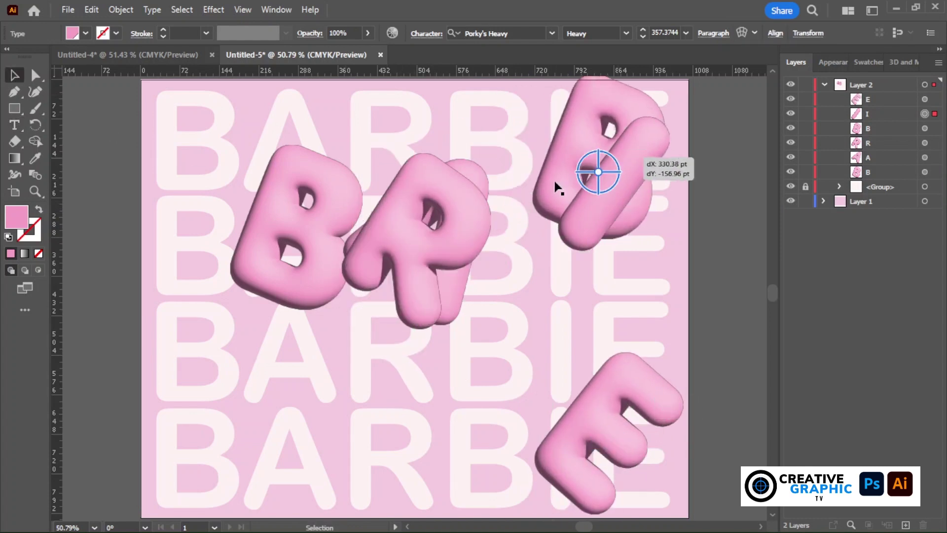
left_click_drag(395, 212, 240, 371)
left_click(471, 171)
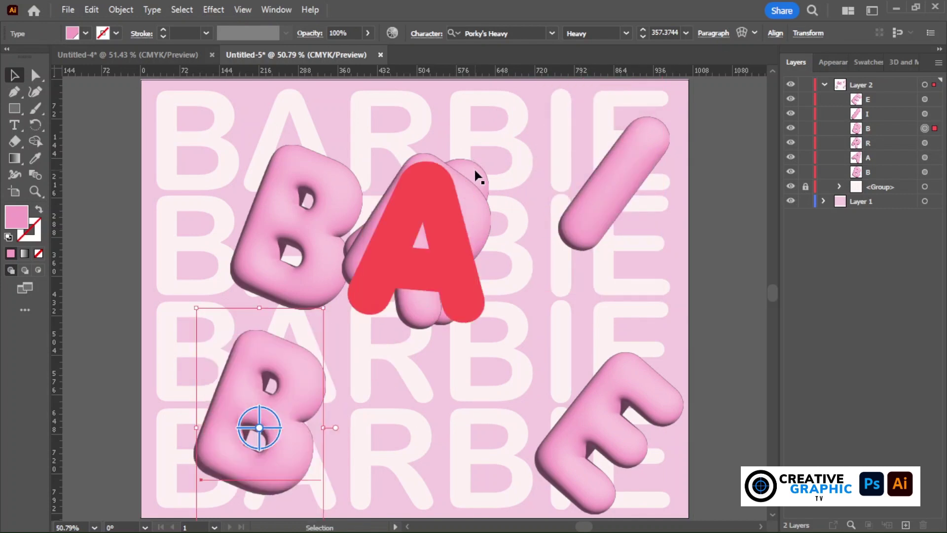
left_click_drag(461, 250, 661, 201)
Step: Nudge the A up-left and rotate it about 25° counter-clockwise beside the first B
left_click(440, 282)
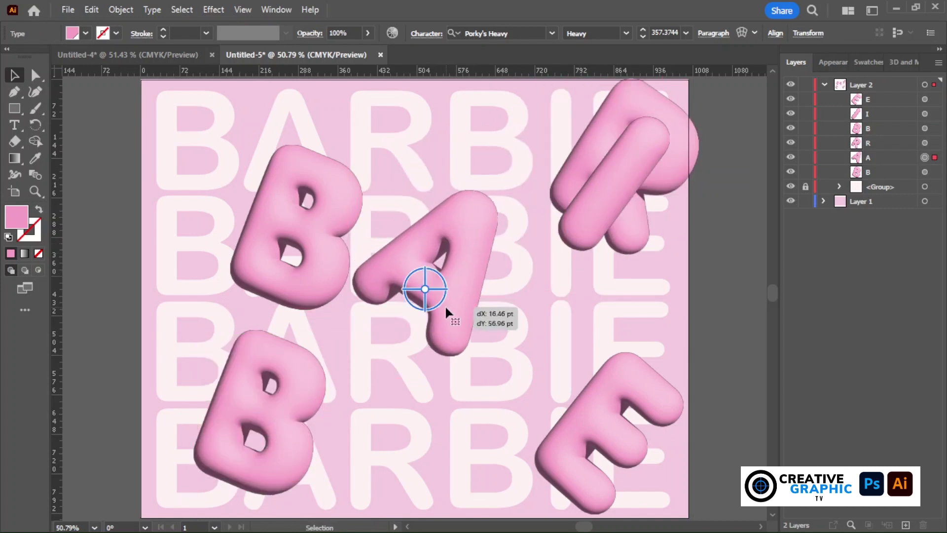
left_click_drag(441, 283, 436, 262)
left_click_drag(493, 213, 464, 179)
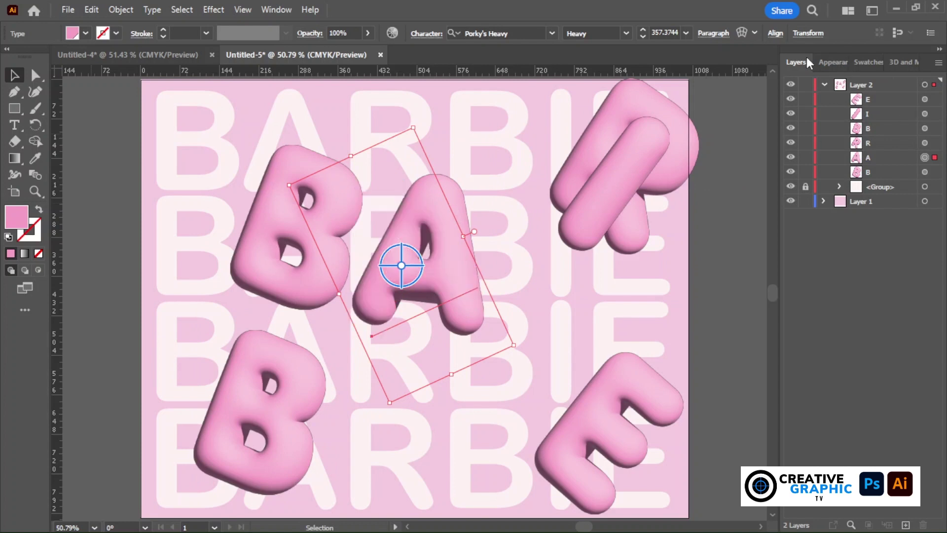
Step: Stand the A upright by rotating it to 179° on Y and adjusting its Z spin
left_click(904, 63)
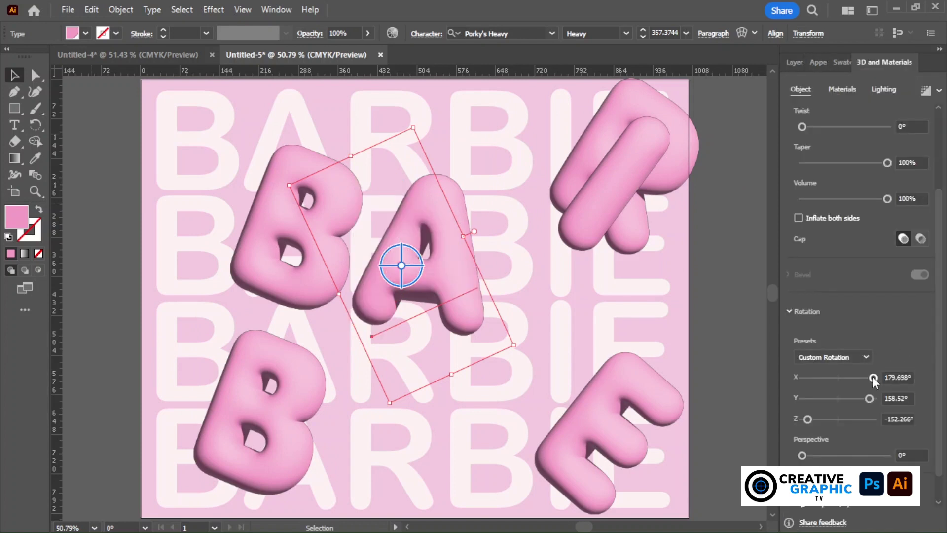
left_click_drag(866, 401, 869, 398)
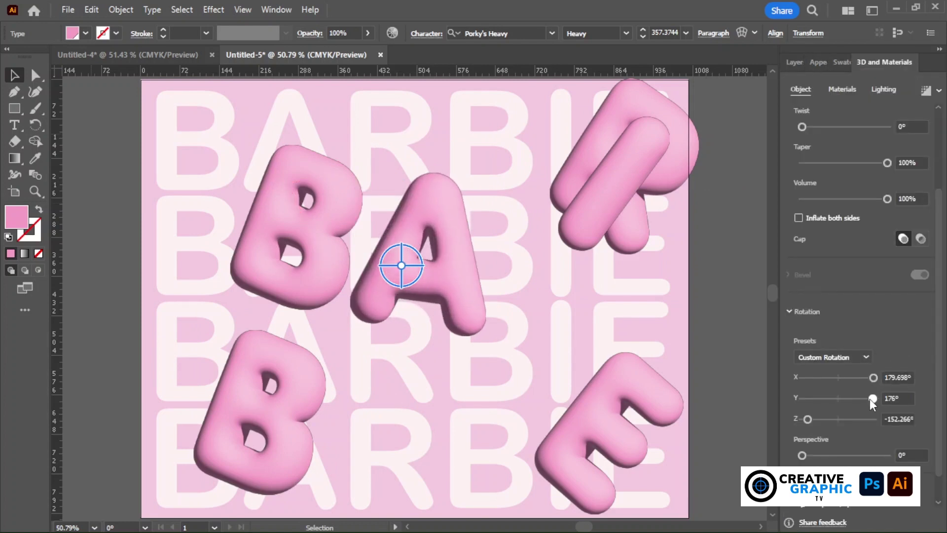
left_click_drag(809, 419, 803, 419)
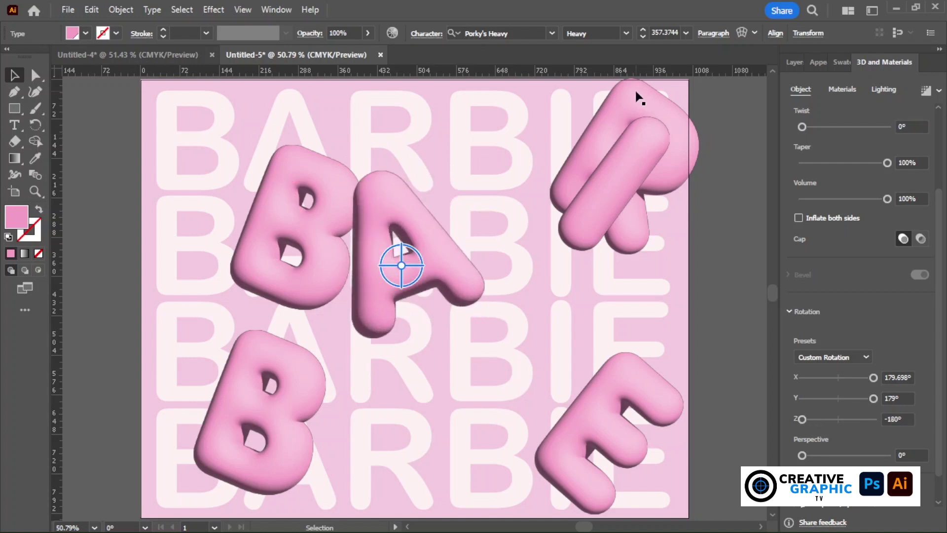
Step: Move the R down beside the A and rotate it upright
left_click(695, 103)
left_click_drag(642, 98, 517, 199)
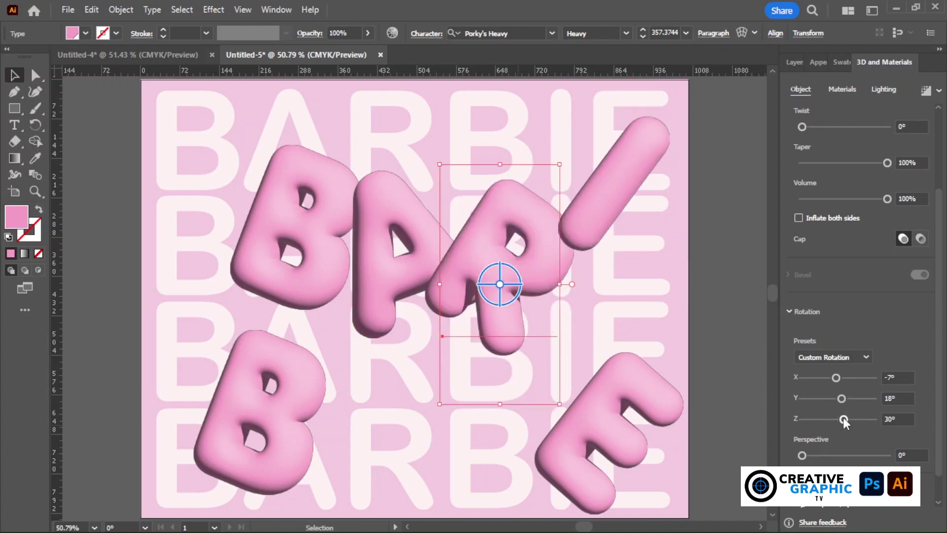
left_click_drag(843, 419, 837, 420)
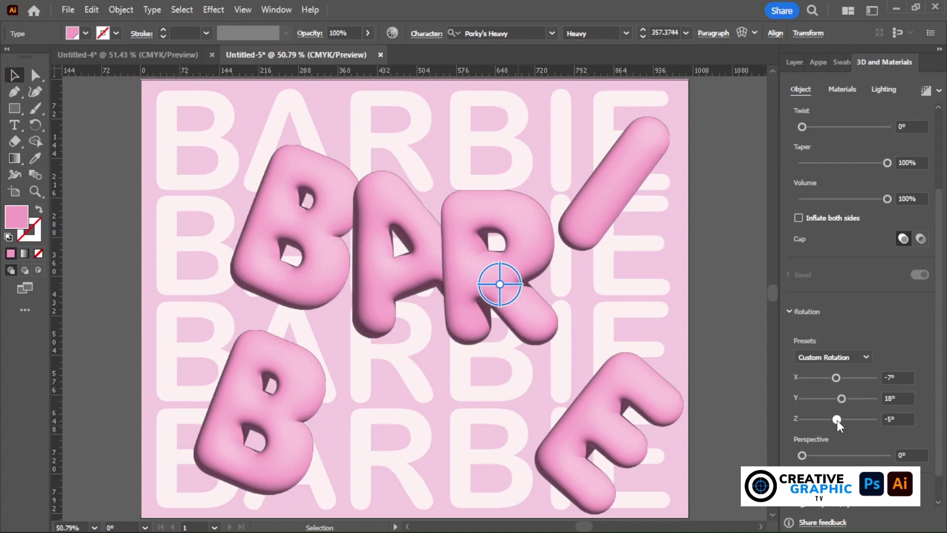
Step: Place the lower B under the upper B, rotated -9°, 32°, 13°, and move the I beside it
left_click(577, 321)
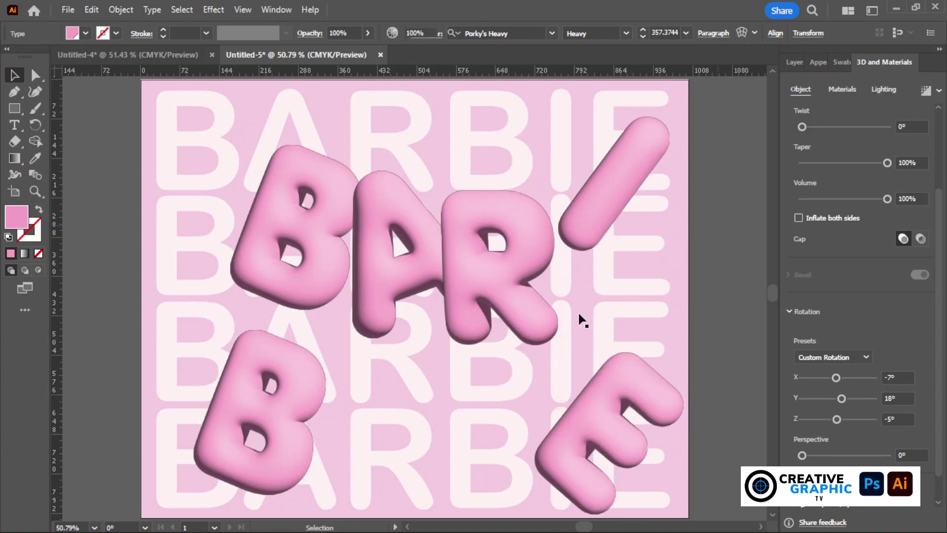
left_click(291, 398)
left_click_drag(297, 395, 319, 362)
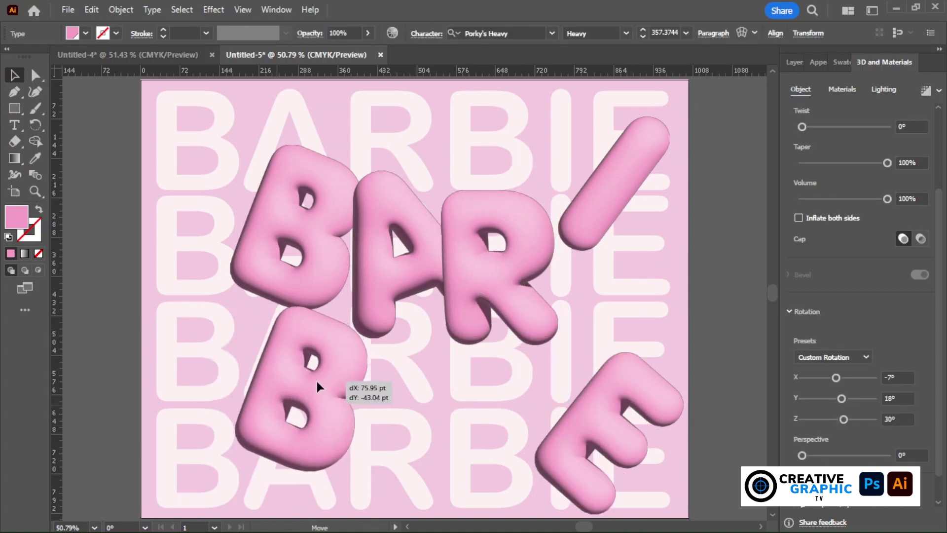
mouse_move(835, 377)
left_mouse_down()
mouse_move(850, 378)
mouse_move(835, 378)
mouse_move(842, 395)
left_mouse_up()
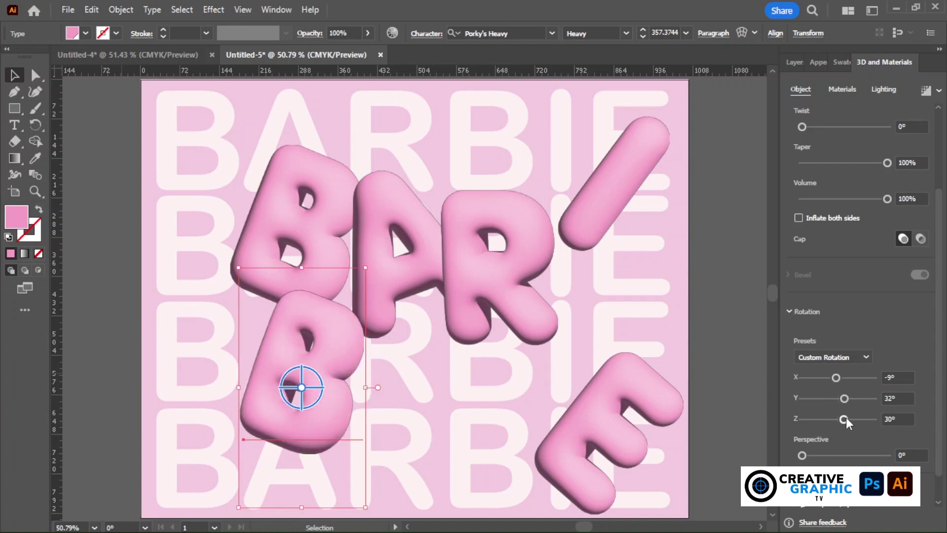
mouse_move(846, 419)
left_mouse_down()
mouse_move(835, 419)
mouse_move(843, 419)
left_mouse_up()
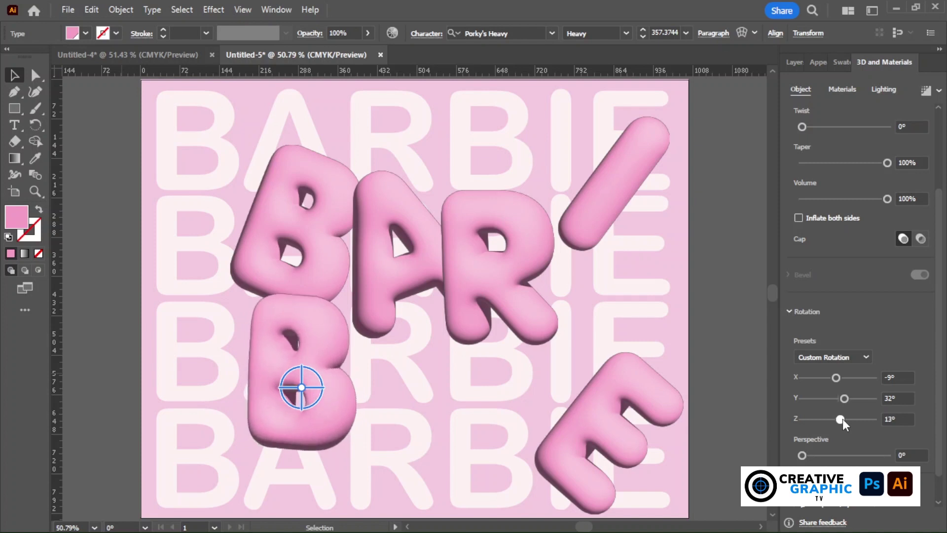
left_click_drag(644, 192, 415, 325)
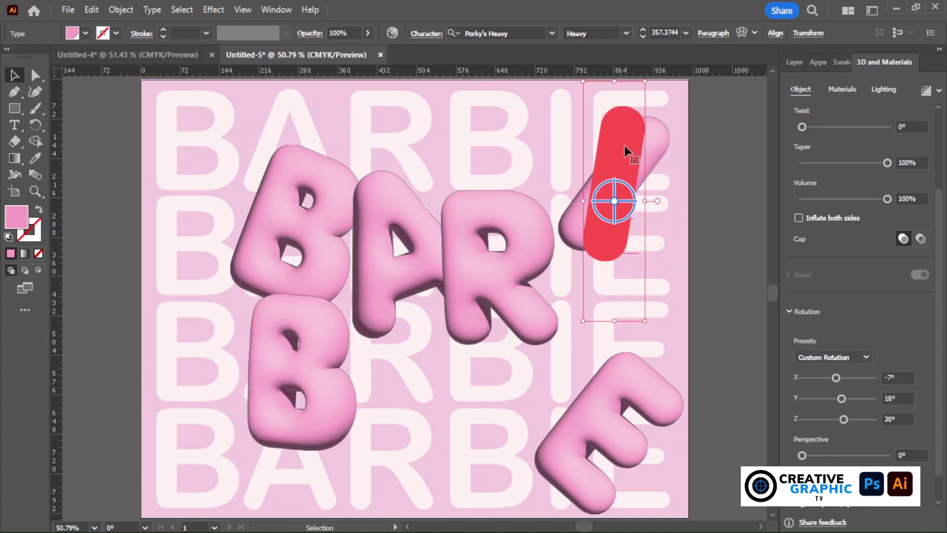
Step: Angle the I, then set the E beside it spun to -40° on Z
mouse_move(844, 419)
left_mouse_down()
mouse_move(856, 419)
mouse_move(834, 429)
mouse_move(843, 432)
left_mouse_up()
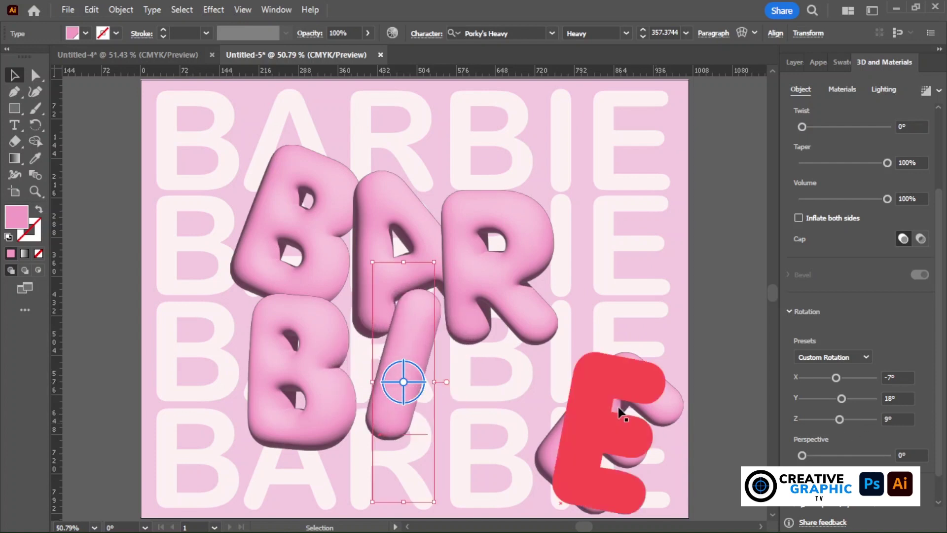
mouse_move(634, 387)
left_mouse_down()
mouse_move(562, 330)
mouse_move(512, 345)
left_mouse_up()
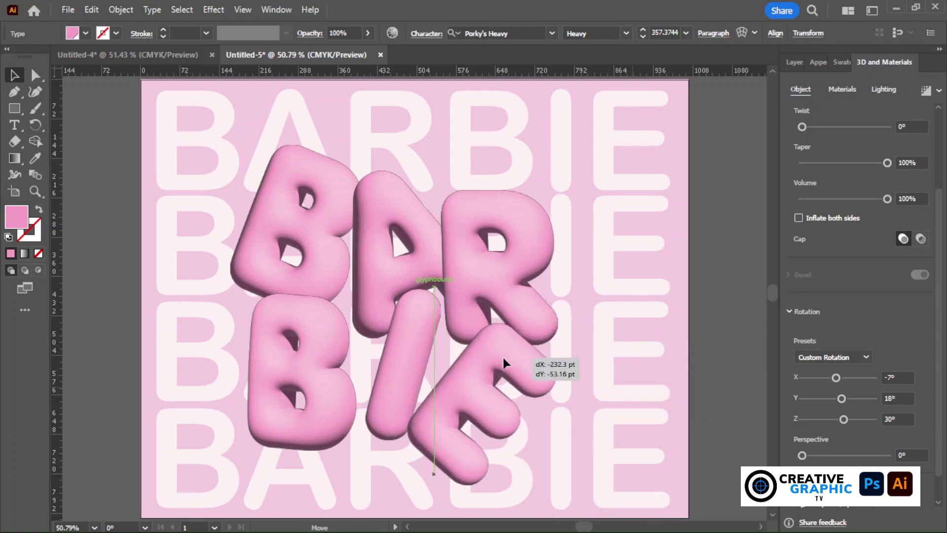
mouse_move(512, 348)
left_mouse_down()
mouse_move(541, 328)
mouse_move(531, 328)
left_mouse_up()
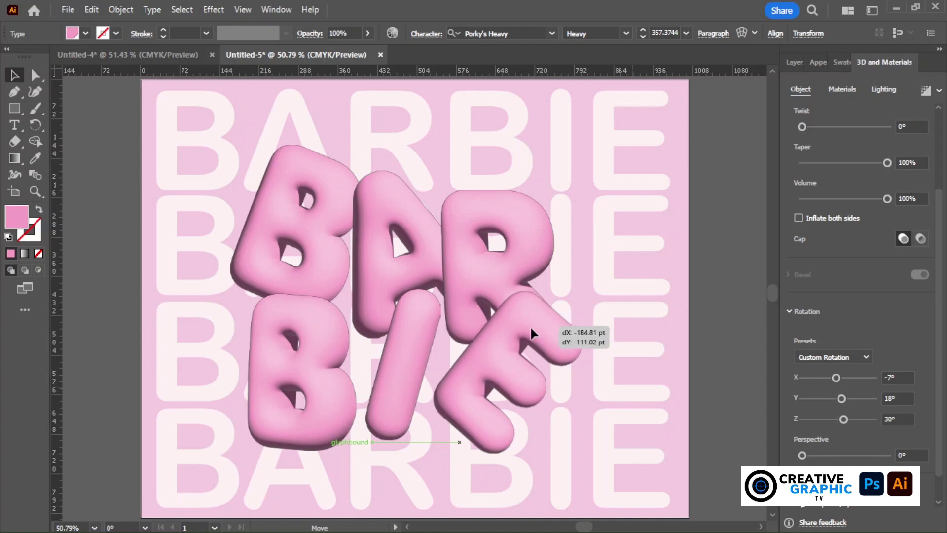
left_click_drag(840, 418, 828, 419)
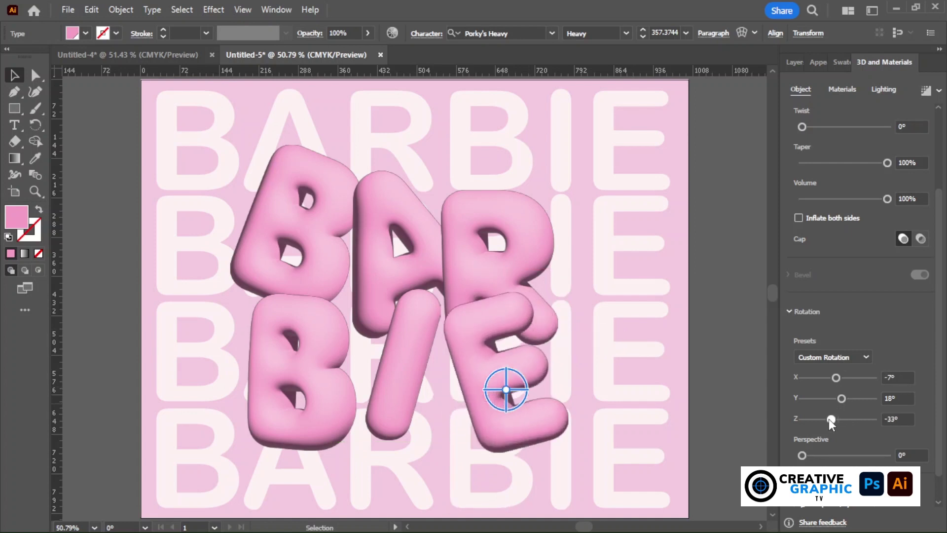
left_click_drag(478, 335, 486, 341)
left_click(691, 144)
left_click(310, 209)
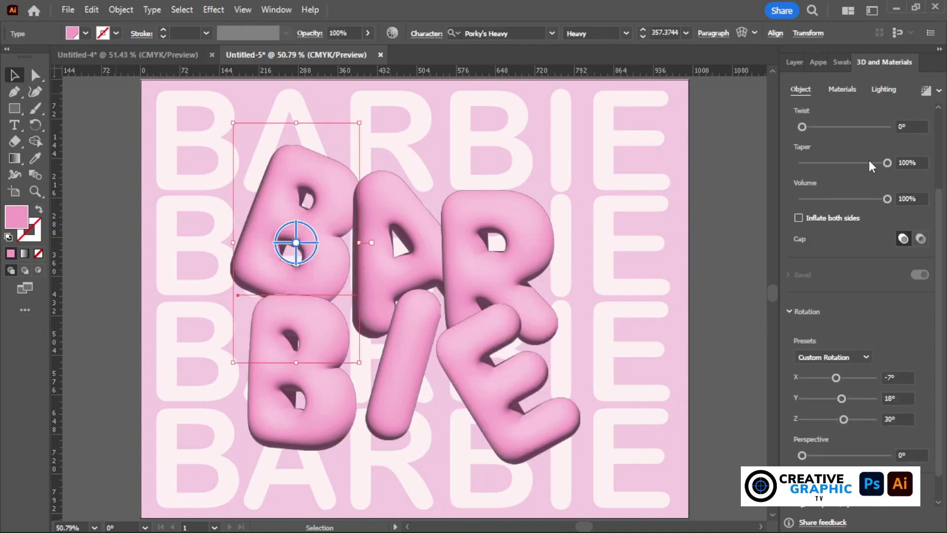
Step: Reduce the upper B's taper to 66% and render it with ray tracing
left_click_drag(868, 159, 858, 161)
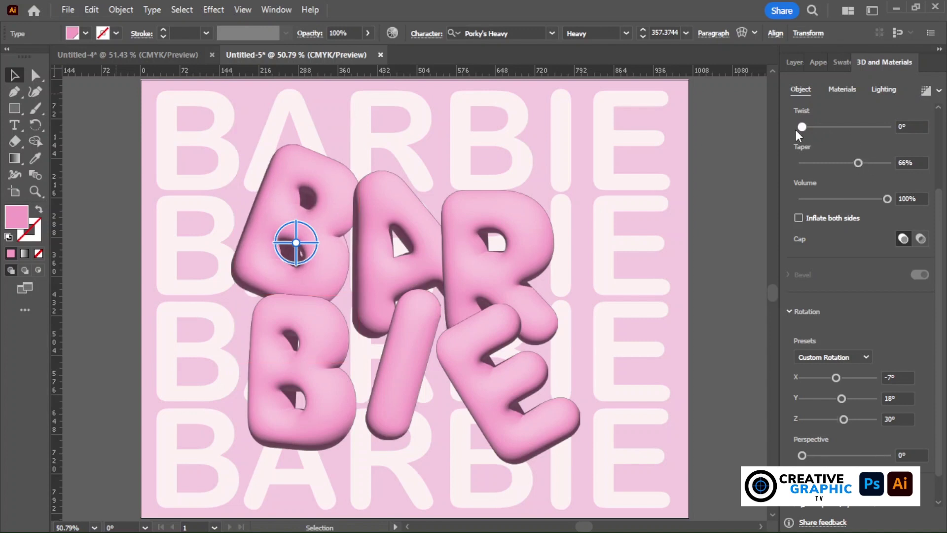
left_click(927, 91)
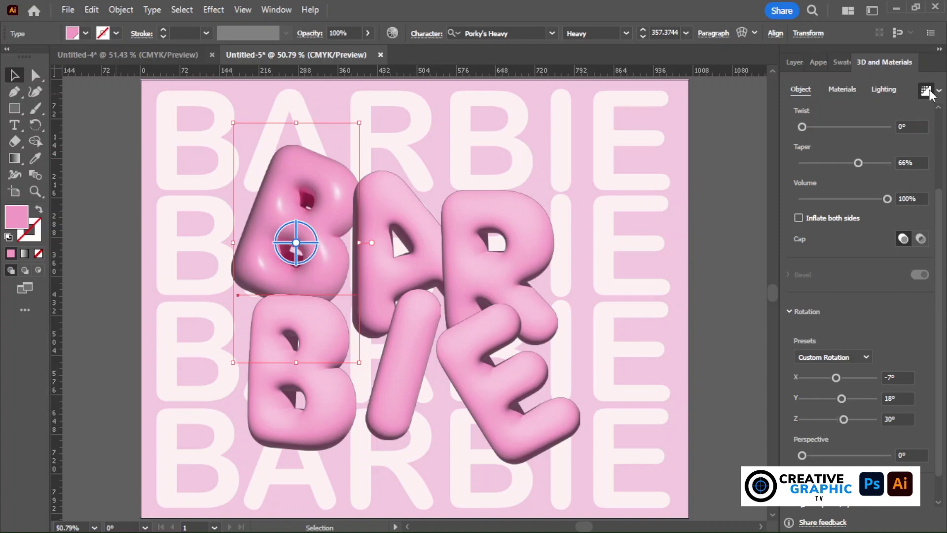
Step: Apply ray-traced rendering to the A, R, lower B, I and E, then deselect everything
left_click(376, 254)
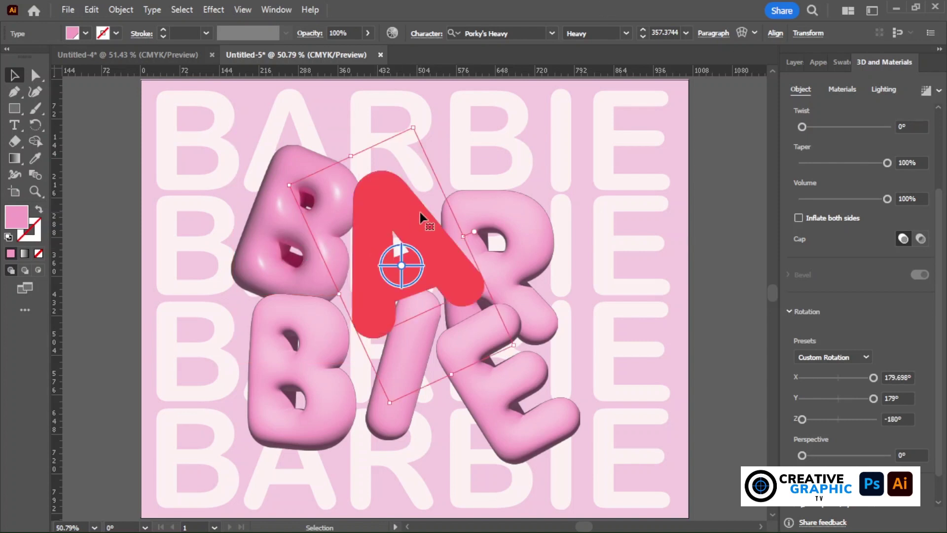
left_click(926, 89)
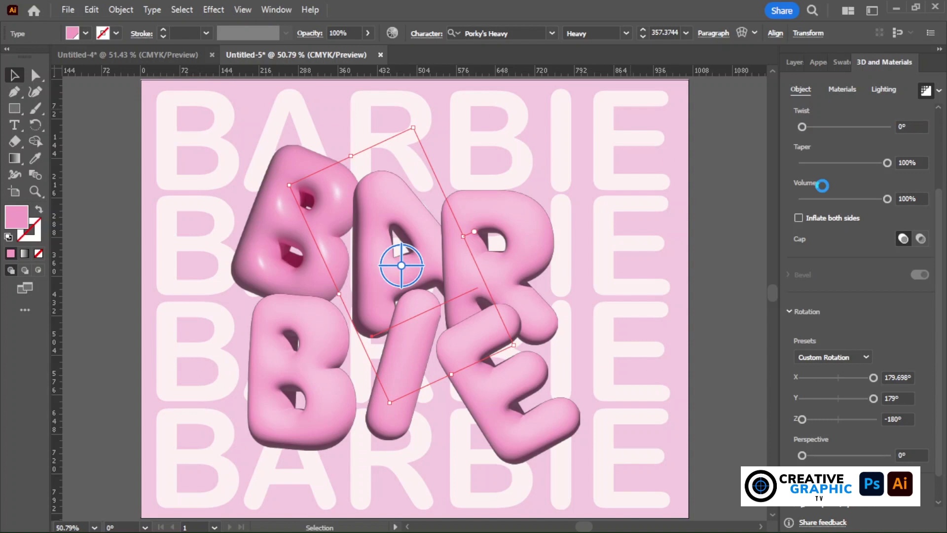
left_click(542, 247)
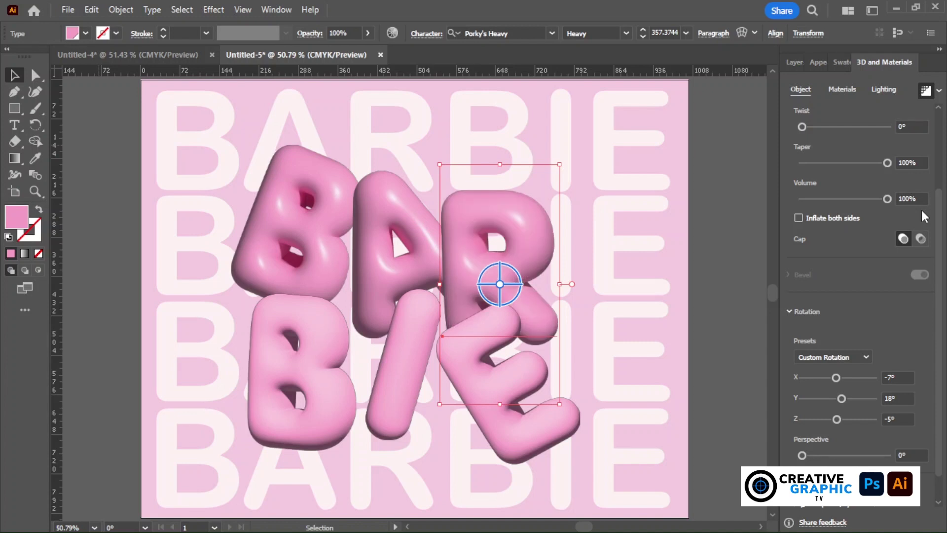
left_click(318, 363)
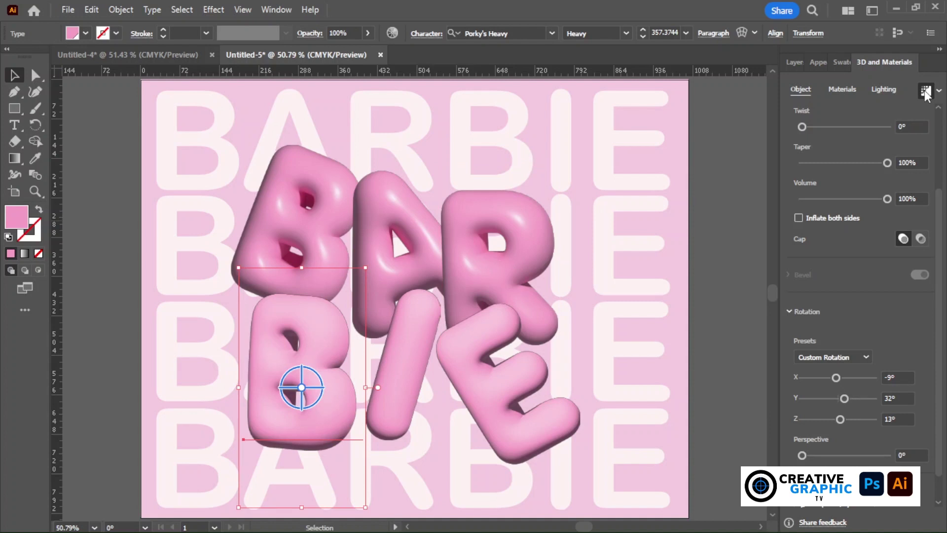
left_click(415, 335)
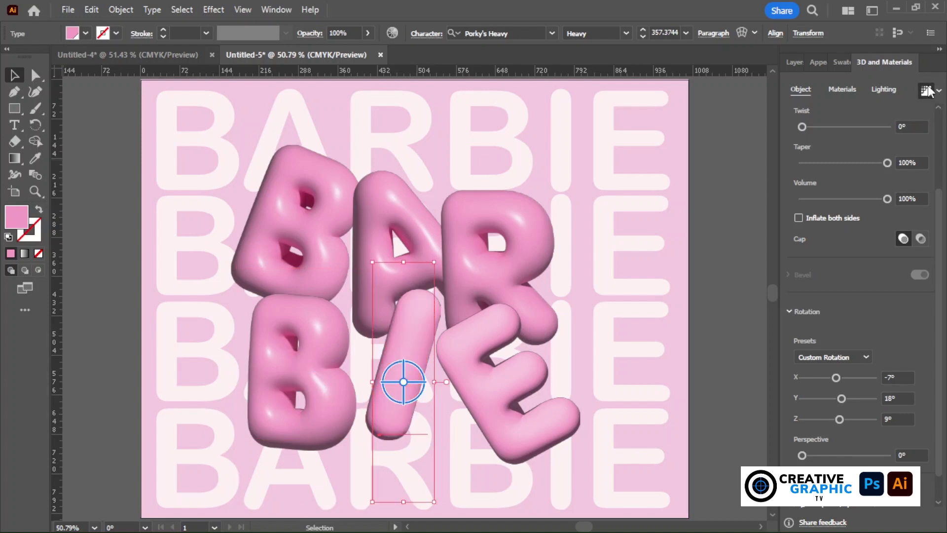
left_click(568, 367)
left_click(926, 91)
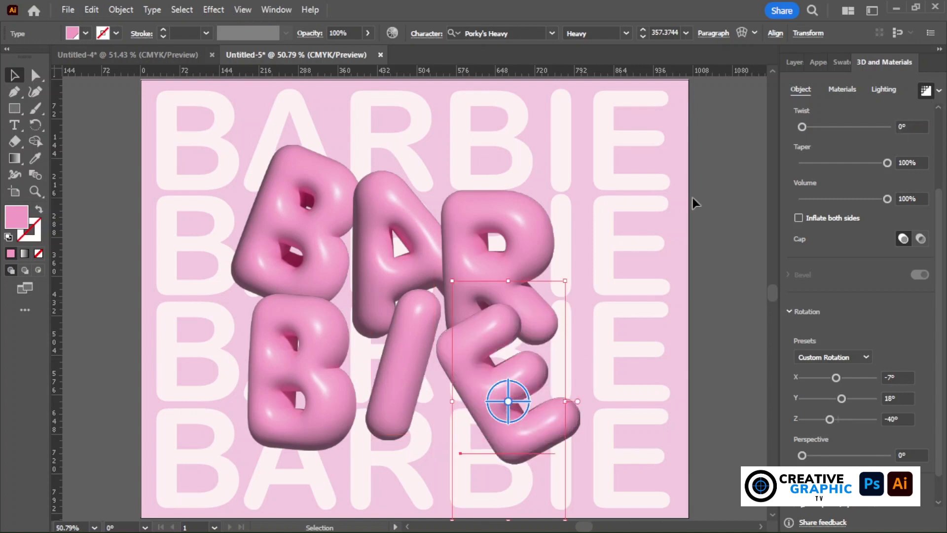
left_click(706, 198)
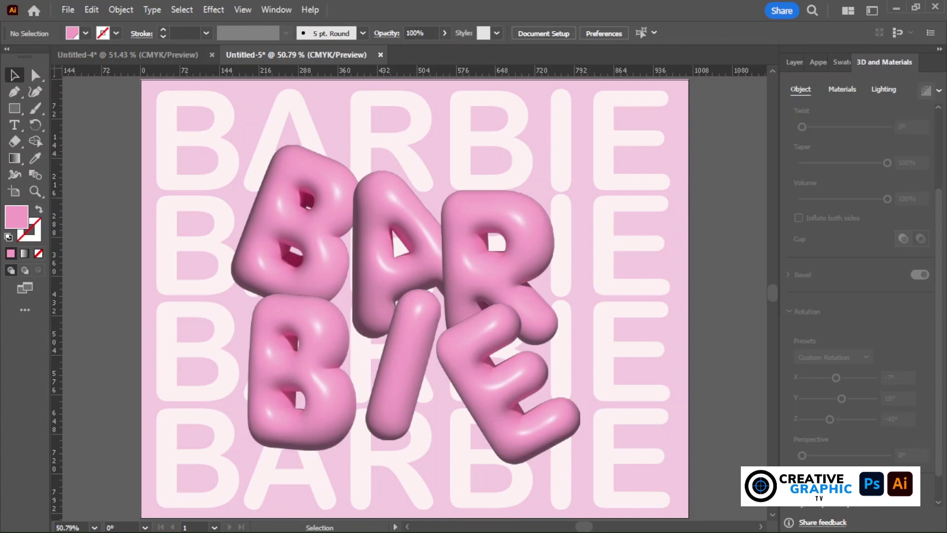